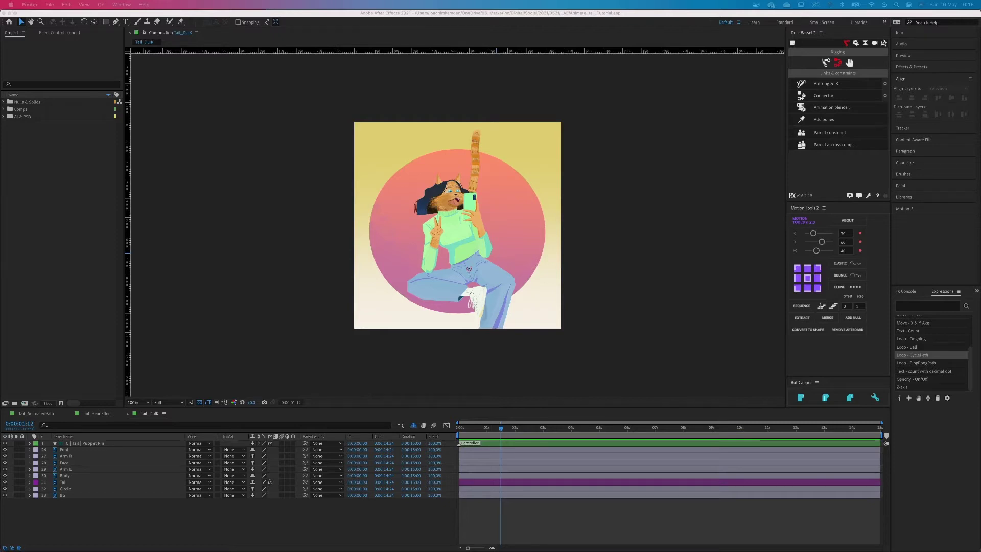
Import CatGirl_Tut.psd as a composition retaining layer sizes with editable layer styles, and open the imported composition
drag(513, 232, 36, 182)
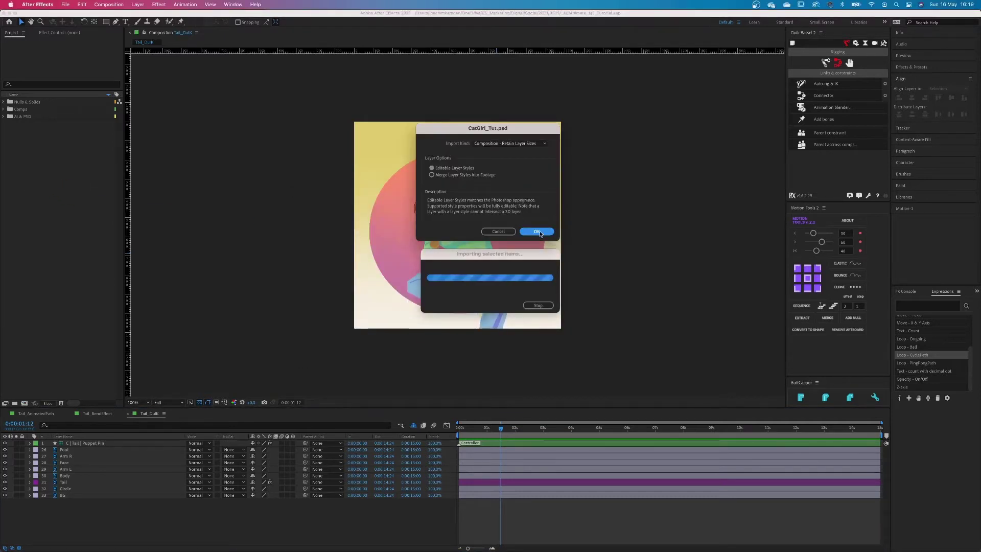
click(537, 231)
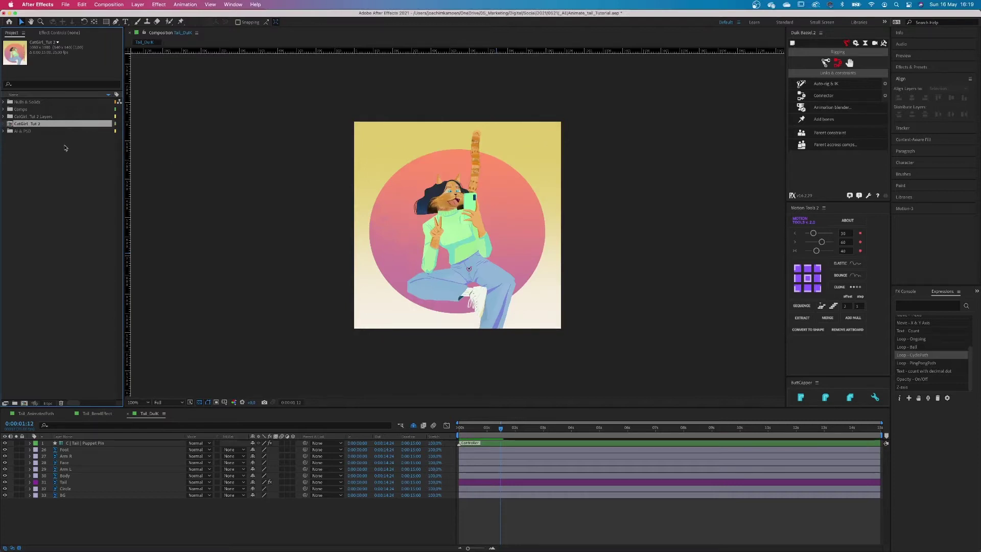
double_click(26, 126)
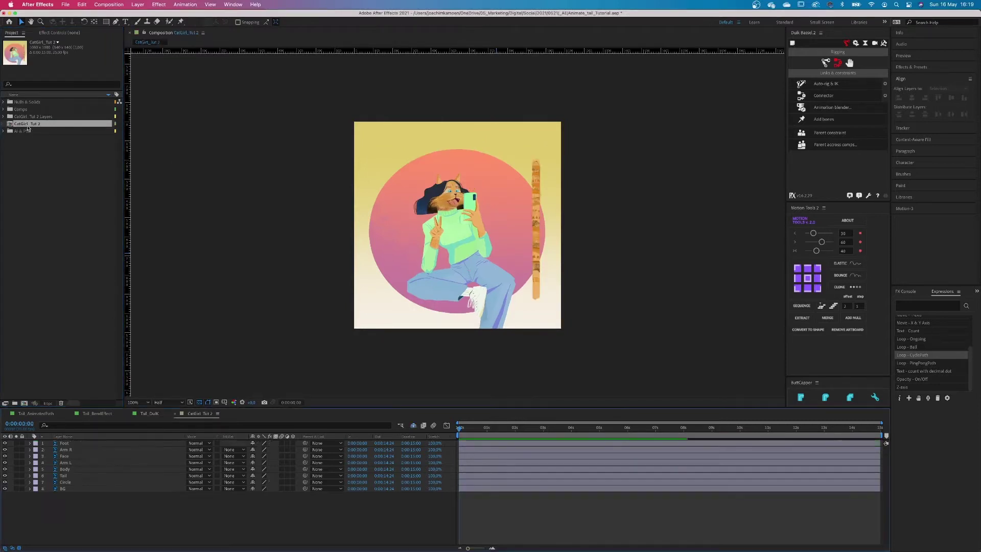
Copy all layers except Tail into a new composition named Tail_AnimatedPath_Animation
click(65, 443)
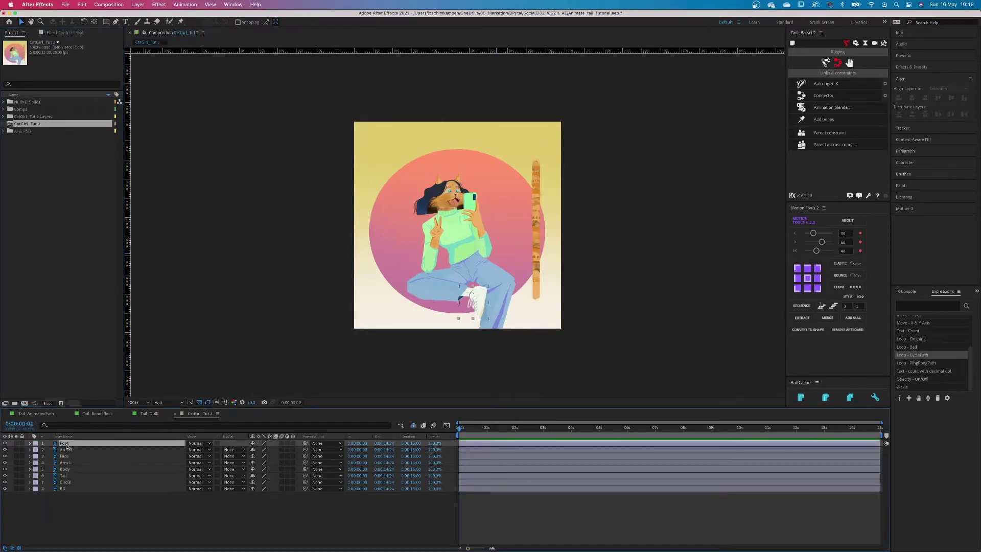
shift+click(68, 489)
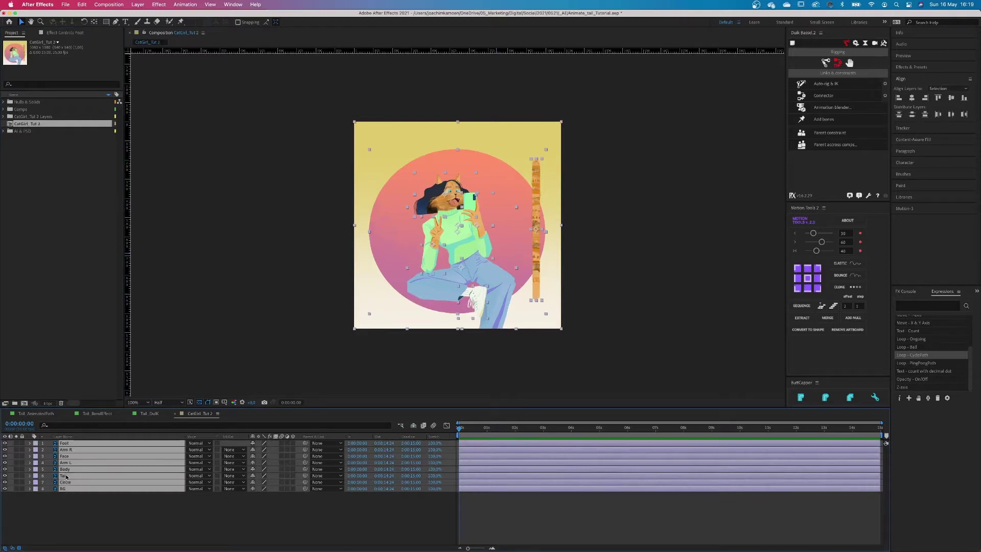
super+click(66, 476)
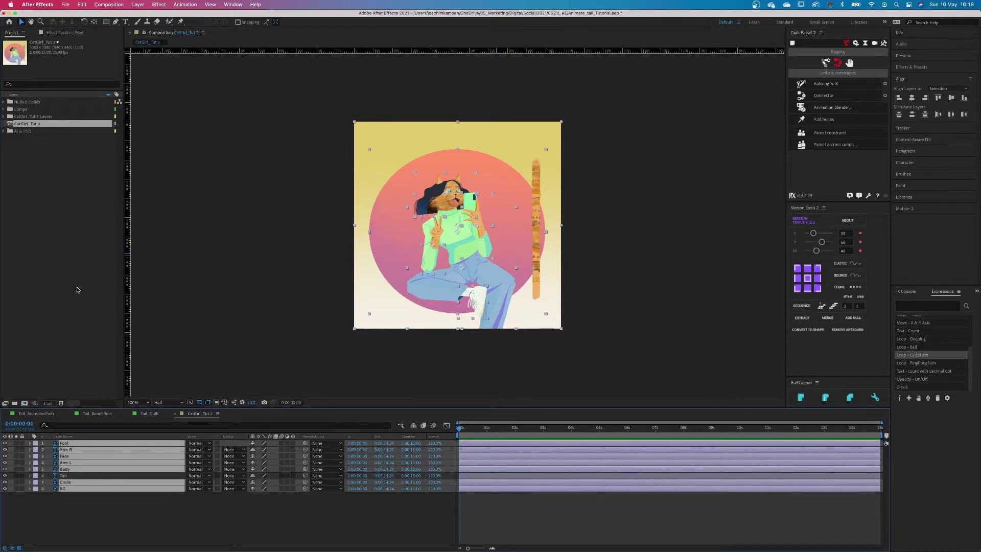
key(super+n)
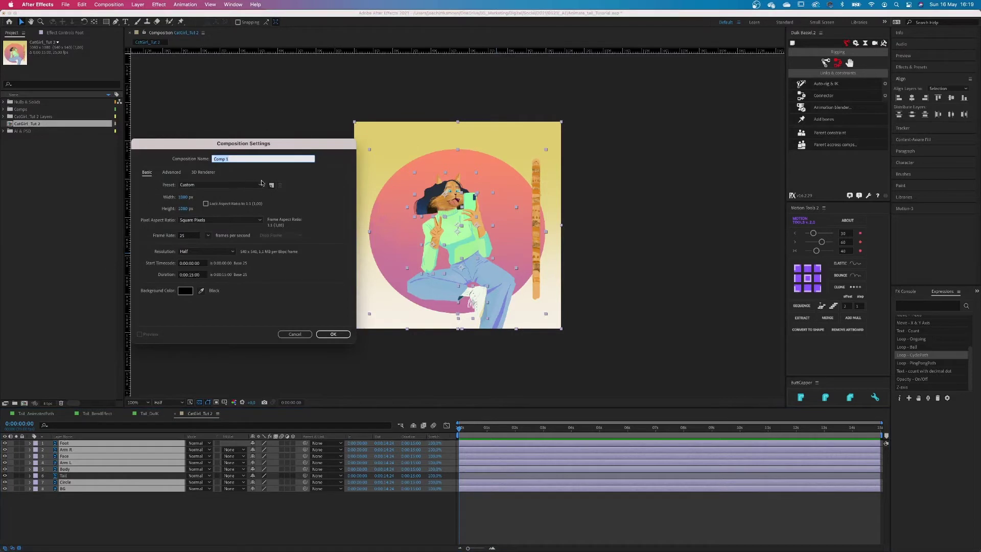
text(Tail_AnimatedPath_Animation)
click(333, 334)
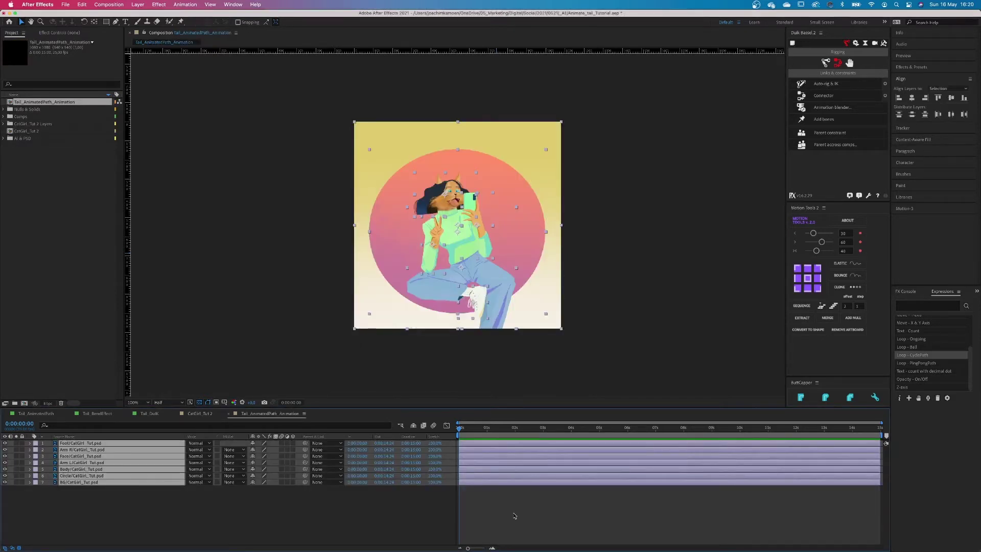
Draw a four-point tail stroke with the Pen tool beside the cat girl, and bend it into a smooth curve starting at her hip
click(115, 22)
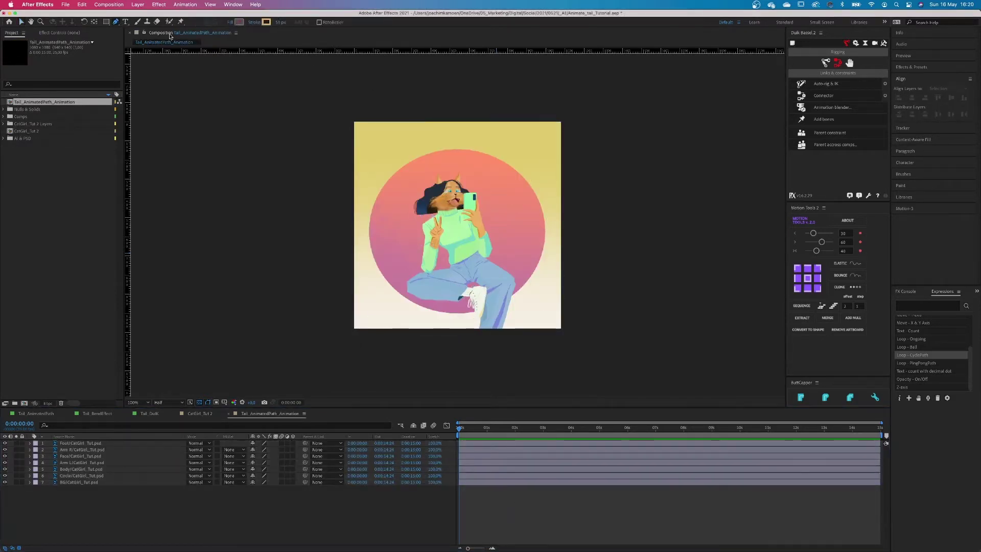
click(520, 268)
click(519, 153)
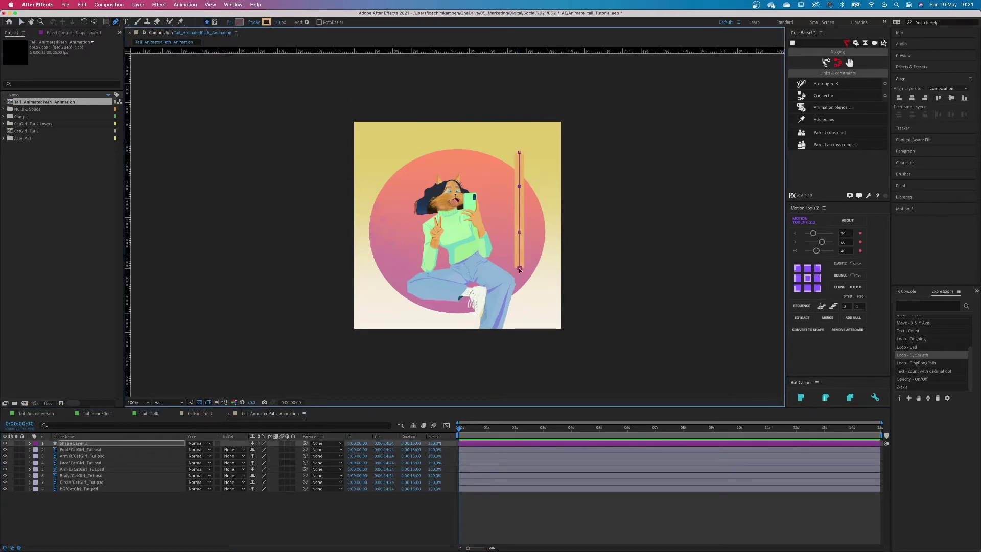
drag(519, 268, 480, 259)
drag(519, 232, 500, 234)
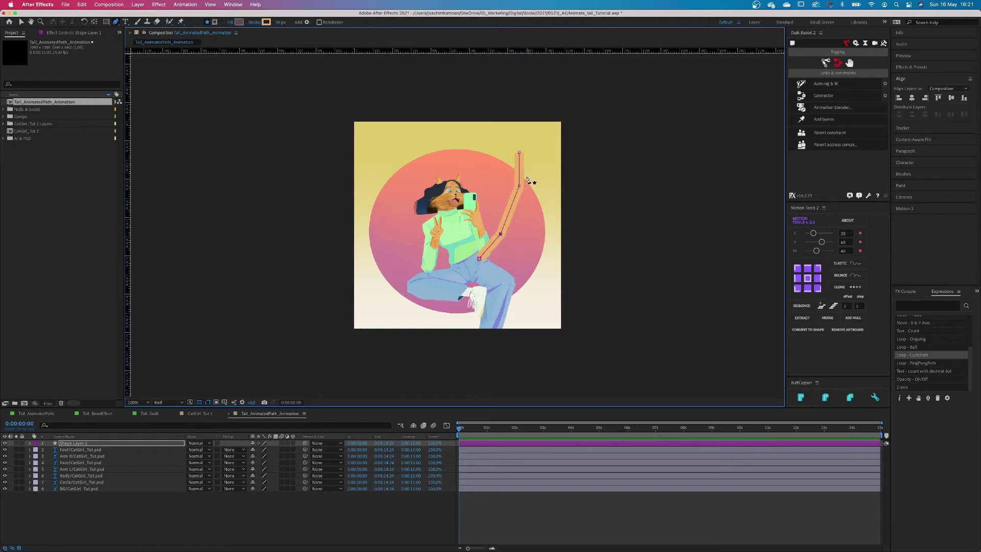
drag(519, 186, 512, 191)
drag(519, 152, 503, 167)
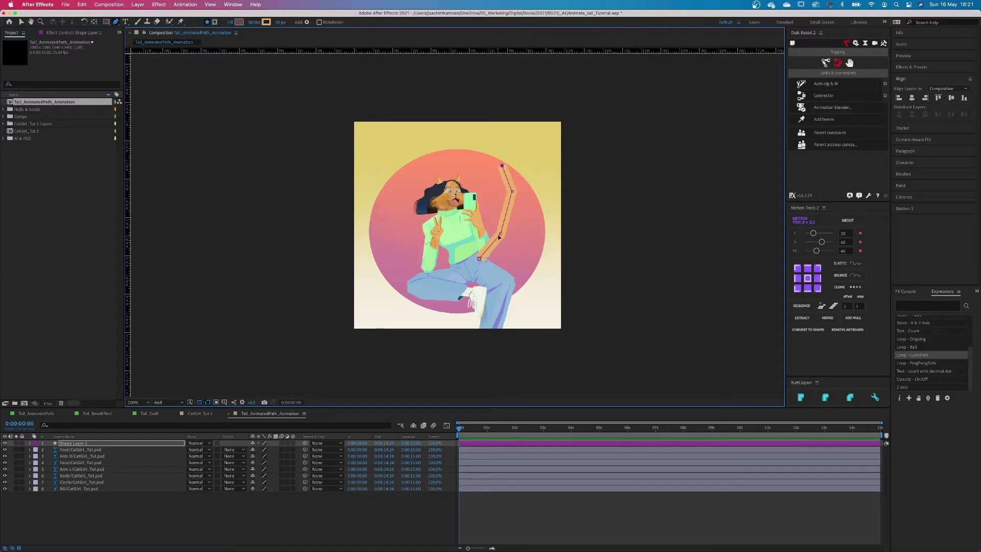
drag(500, 235, 504, 230)
drag(513, 192, 510, 179)
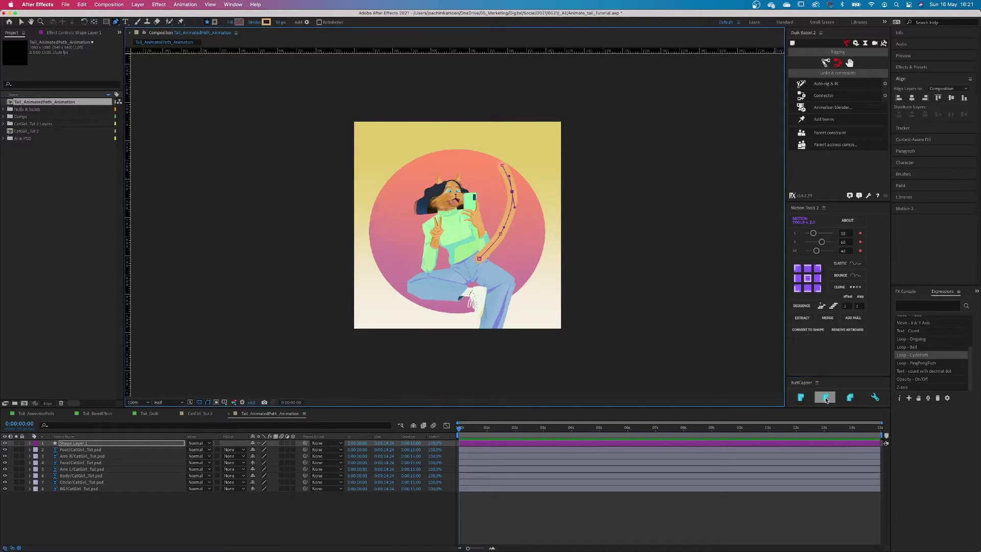
Keyframe the tail shape's Path property at 0:00:00:00 and at 0:00:05:00 with the same pose
click(30, 444)
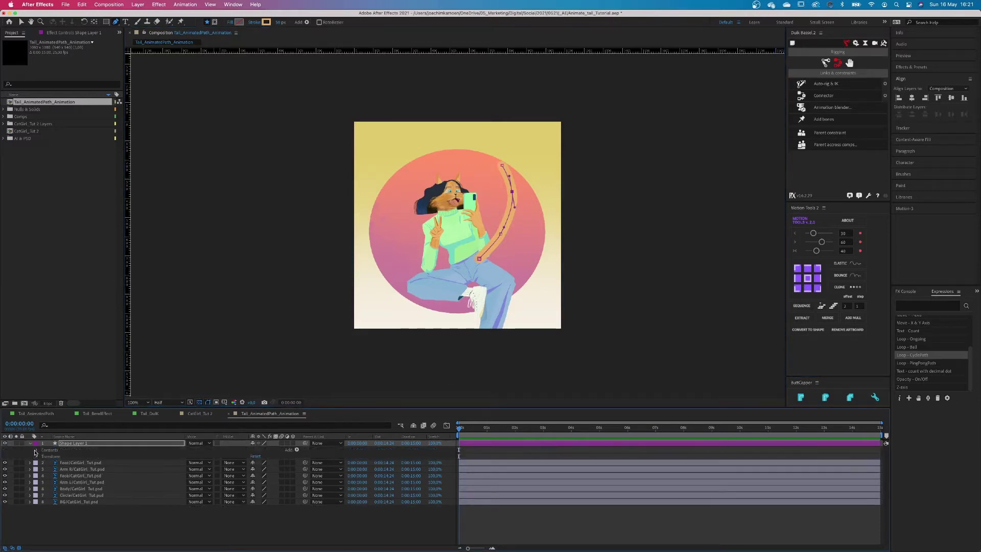
click(36, 450)
click(43, 457)
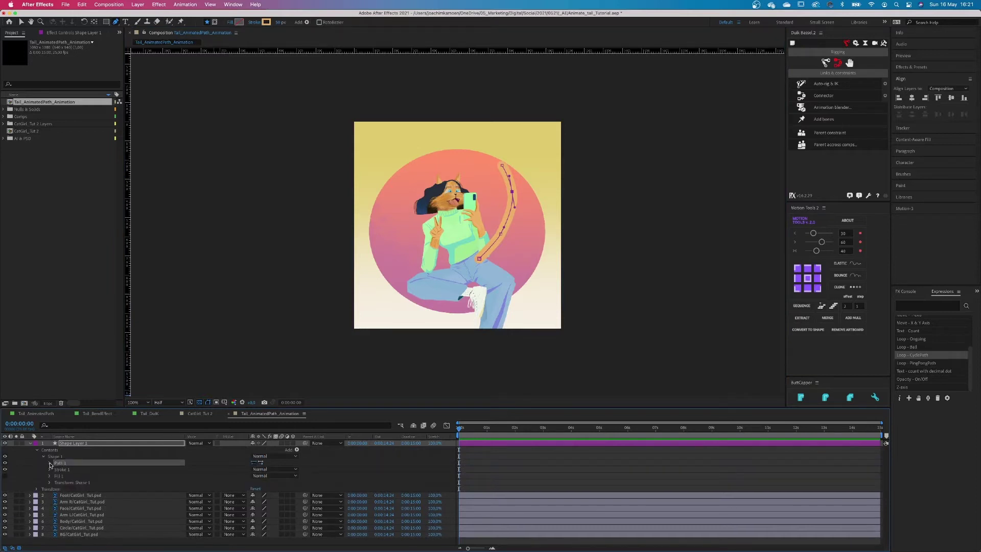
click(49, 463)
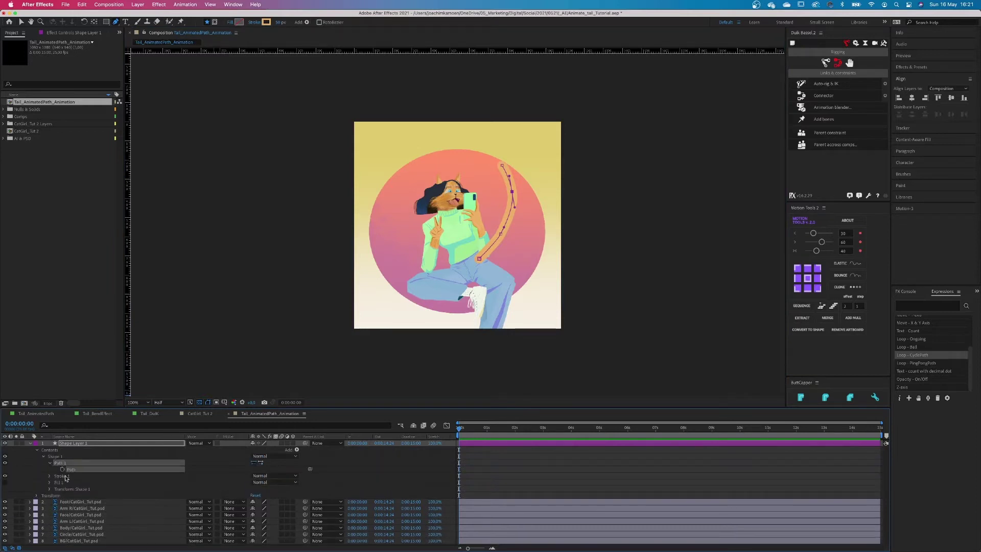
click(600, 432)
click(11, 470)
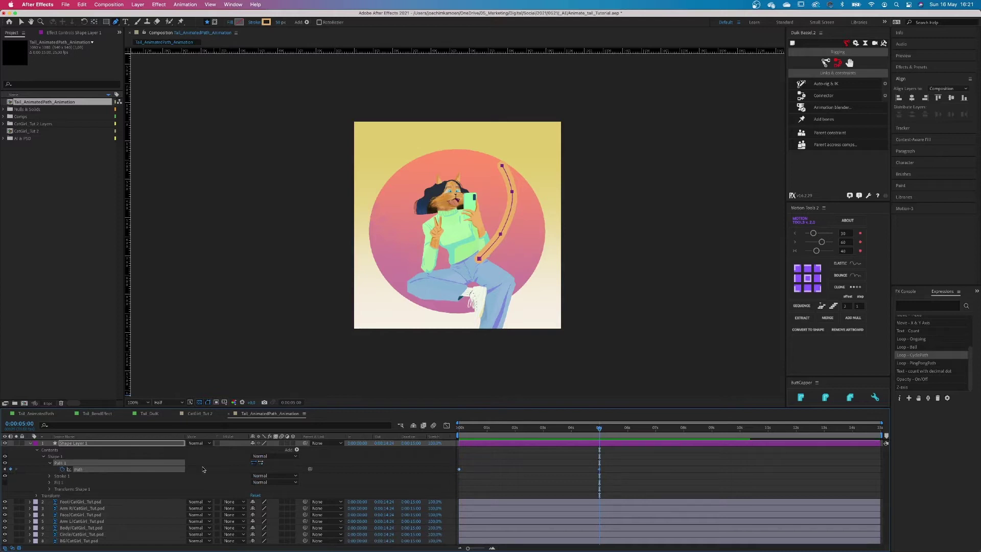
At 0:00:02:15, reshape the tail path so its tip arches outward away from the body, and preview the animation
click(531, 430)
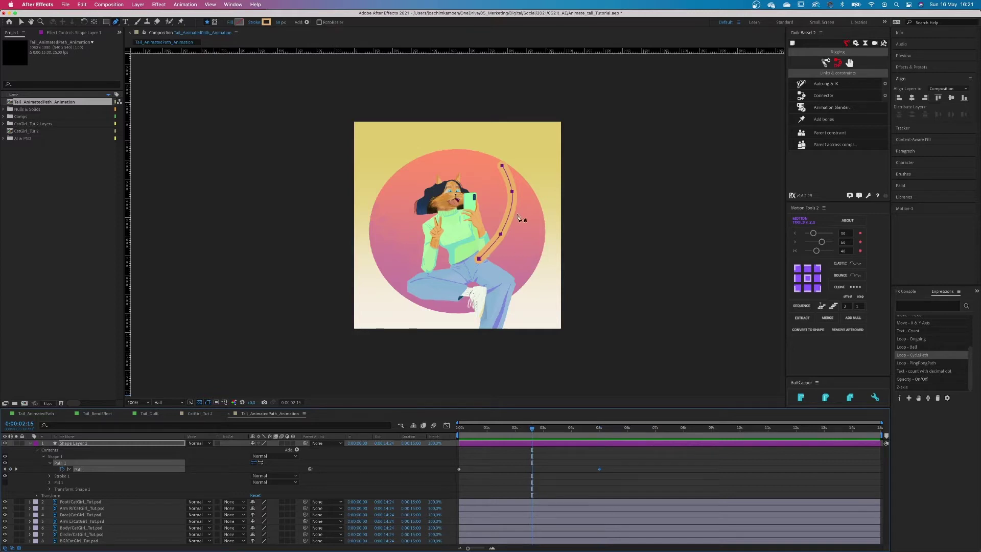
key(v)
click(501, 234)
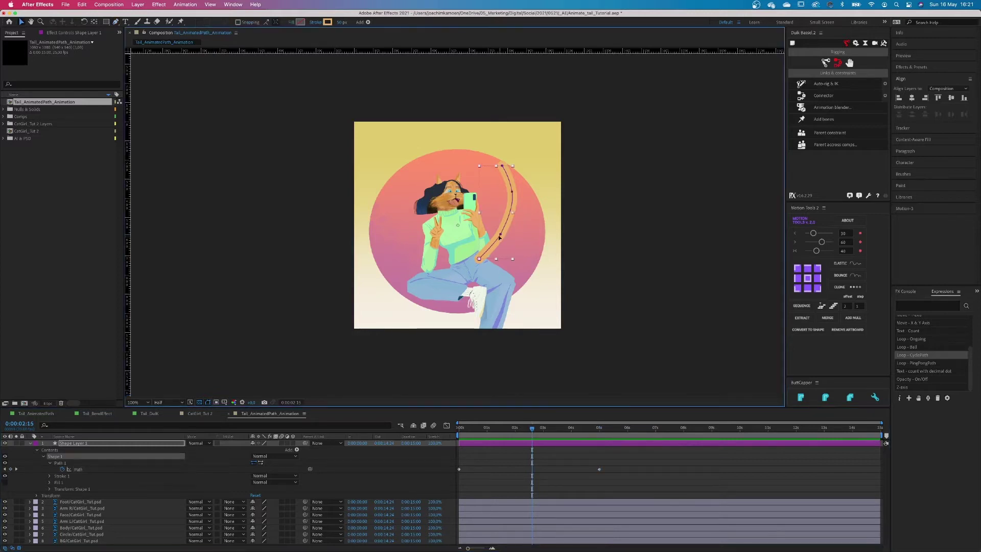
drag(500, 234, 493, 202)
drag(501, 166, 504, 201)
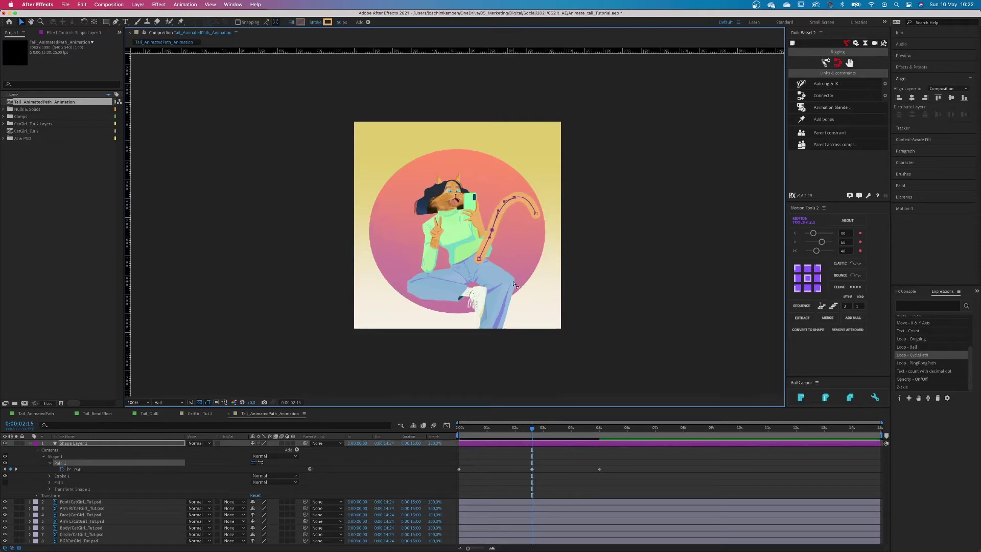
key(space)
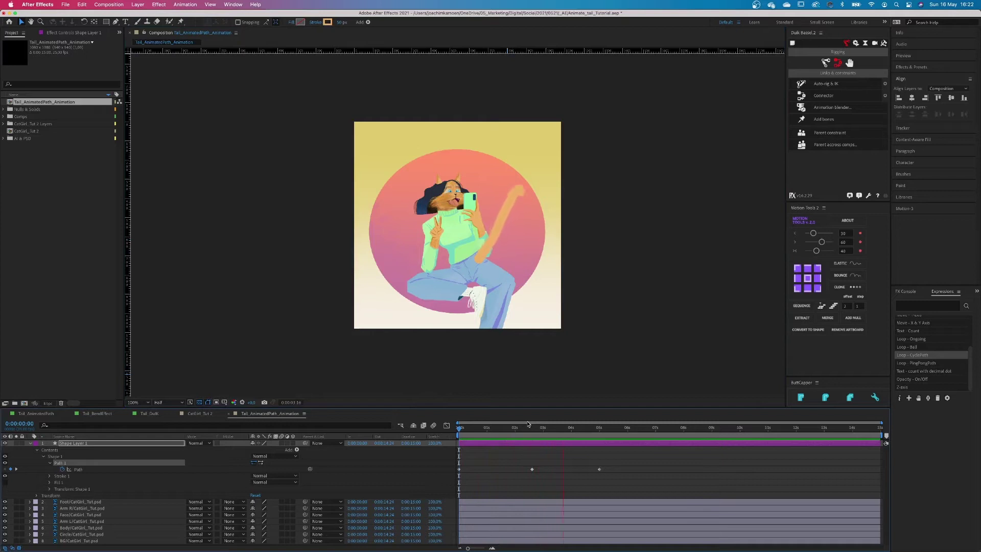
At 0:00:01:01, reshape the tail path so it bulges outward and its tip curls in toward the head
click(487, 428)
drag(471, 462, 459, 477)
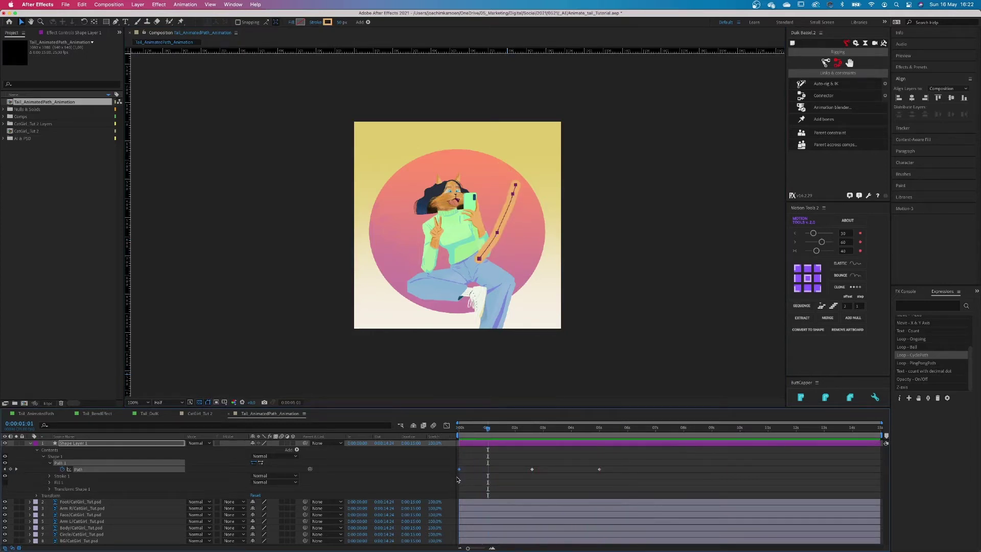
click(510, 200)
drag(502, 166, 519, 198)
mouse_move(501, 234)
mouse_down()
mouse_move(504, 242)
mouse_move(514, 233)
mouse_move(496, 249)
mouse_move(506, 241)
mouse_up()
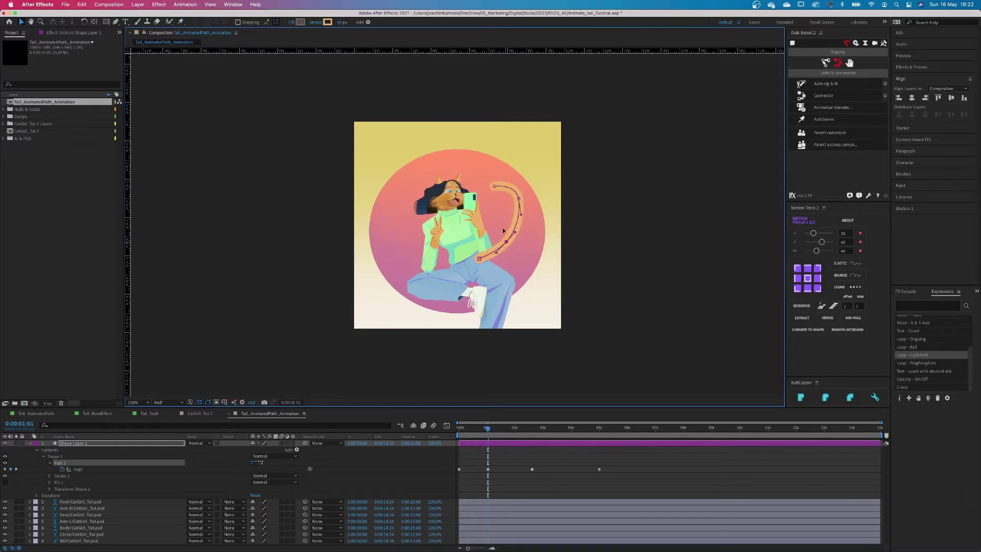
drag(494, 186, 521, 204)
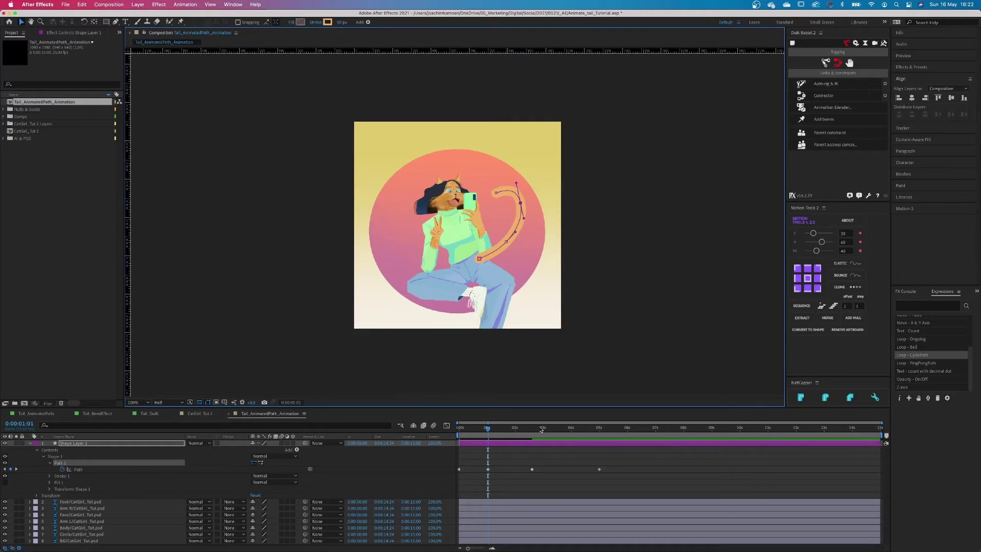
Copy the arched 0:00:02:15 path keyframe to 0:00:03:18, reshape that pose into a tight hook at the tip, and preview it
drag(540, 429, 563, 429)
drag(549, 464, 523, 482)
key(super+c)
key(super+v)
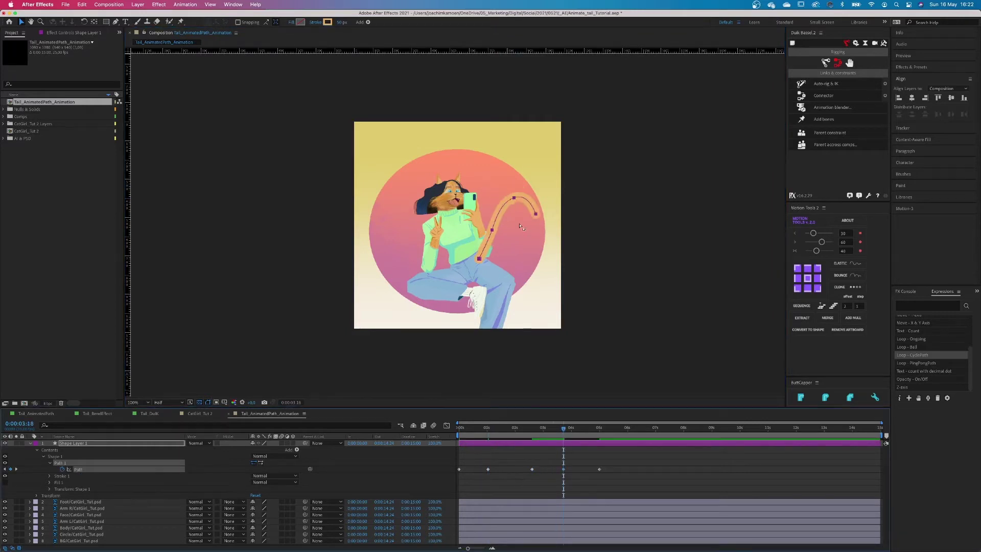
click(520, 224)
drag(535, 214, 497, 236)
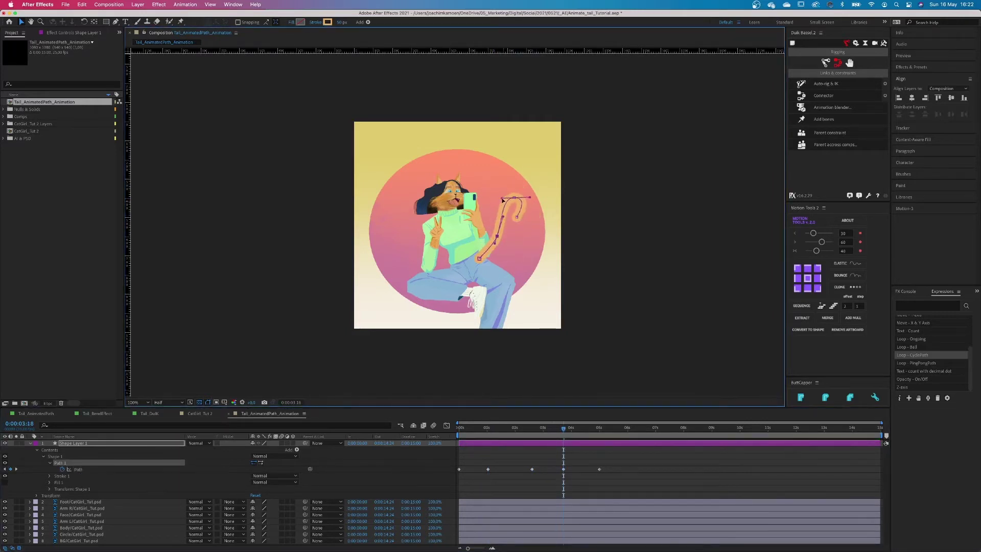
drag(503, 201, 510, 219)
drag(480, 249, 491, 252)
drag(497, 236, 517, 225)
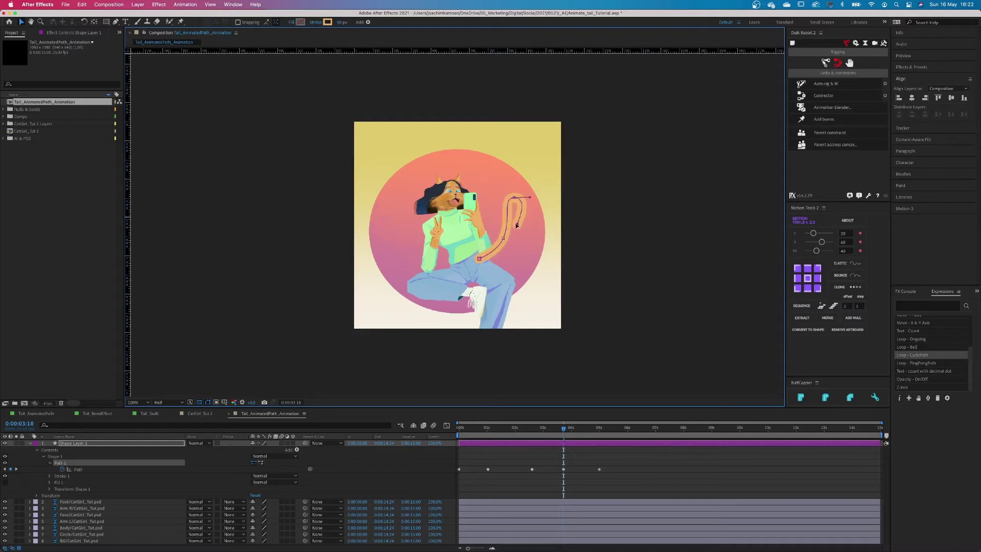
key(space)
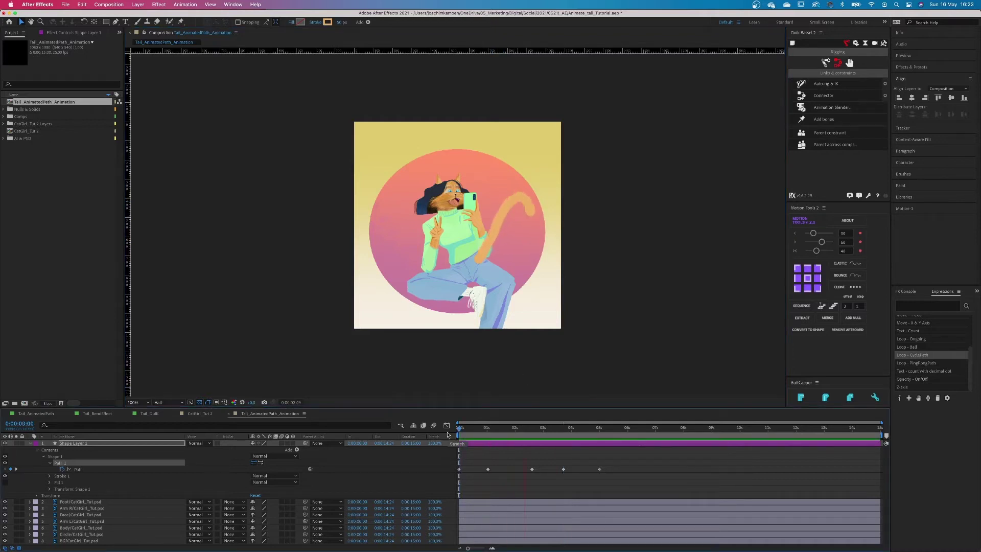
Add an inward-curled tail pose at 0:00:04:02, then shift its keyframe slightly later and the preceding one slightly earlier
drag(569, 428, 573, 428)
drag(529, 204, 515, 223)
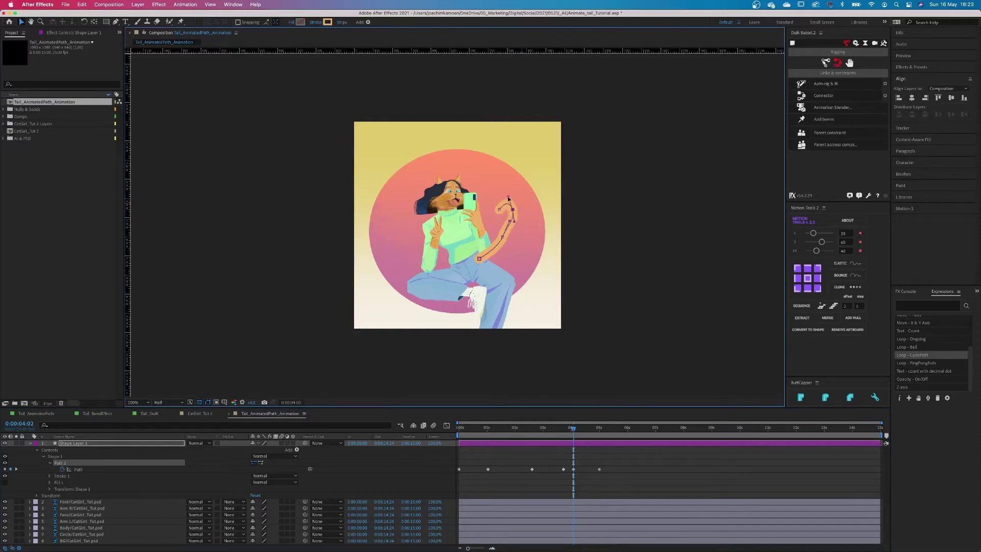
drag(574, 469, 580, 469)
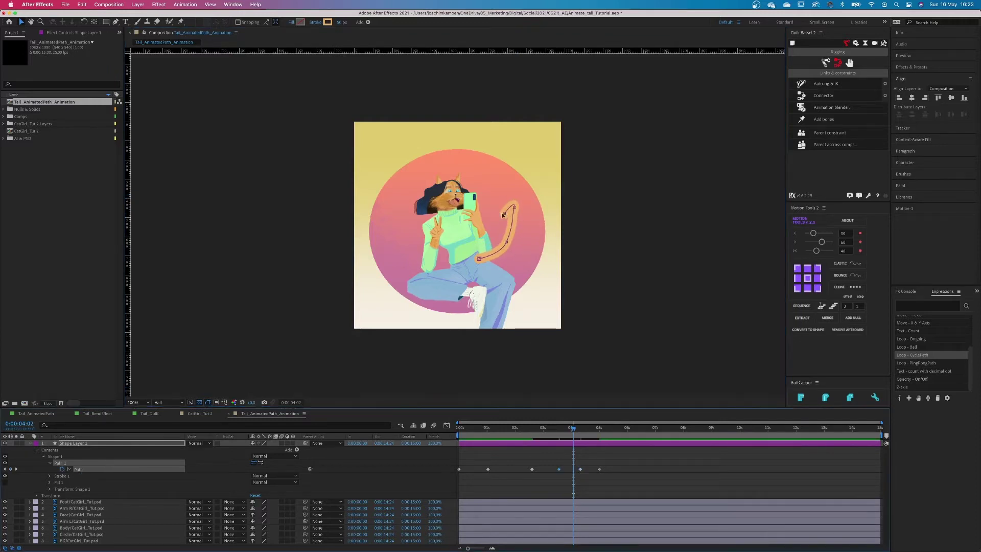
mouse_move(503, 214)
mouse_down()
mouse_move(505, 201)
mouse_move(521, 214)
mouse_move(517, 228)
mouse_up()
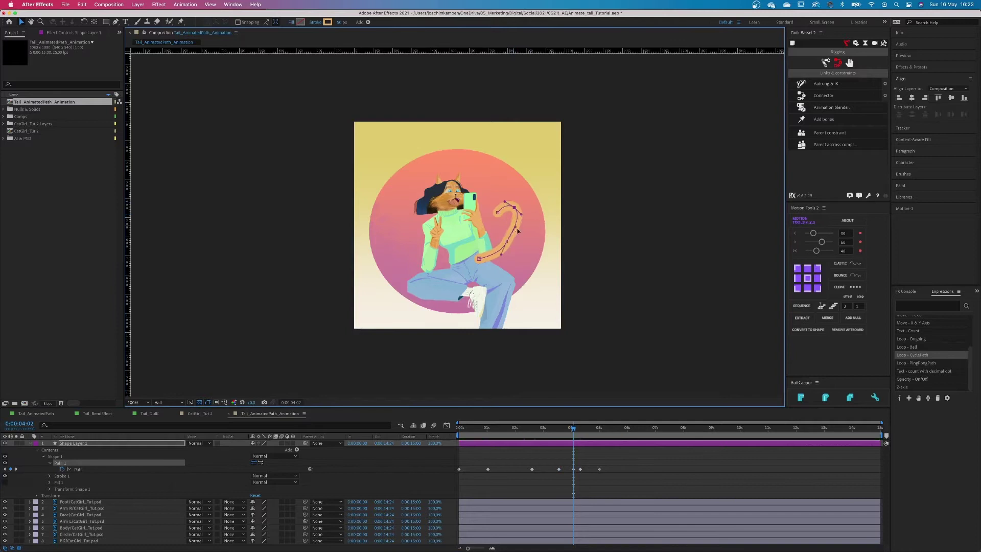
key(super+z)
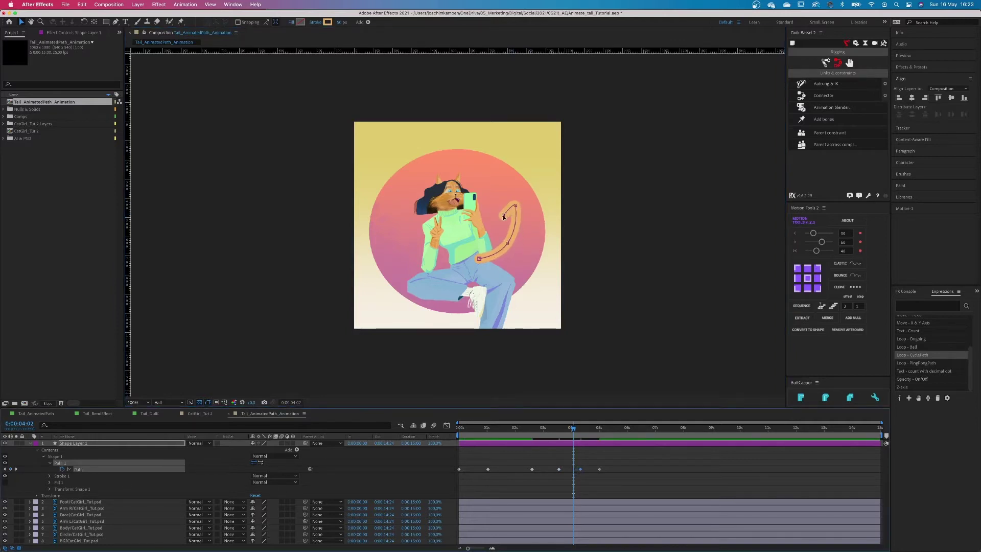
click(503, 216)
At 0:00:01:18, reshape the tail path into an S-curve with its tip curling inward, and preview from the start
click(507, 428)
drag(508, 244, 518, 232)
drag(500, 196, 500, 201)
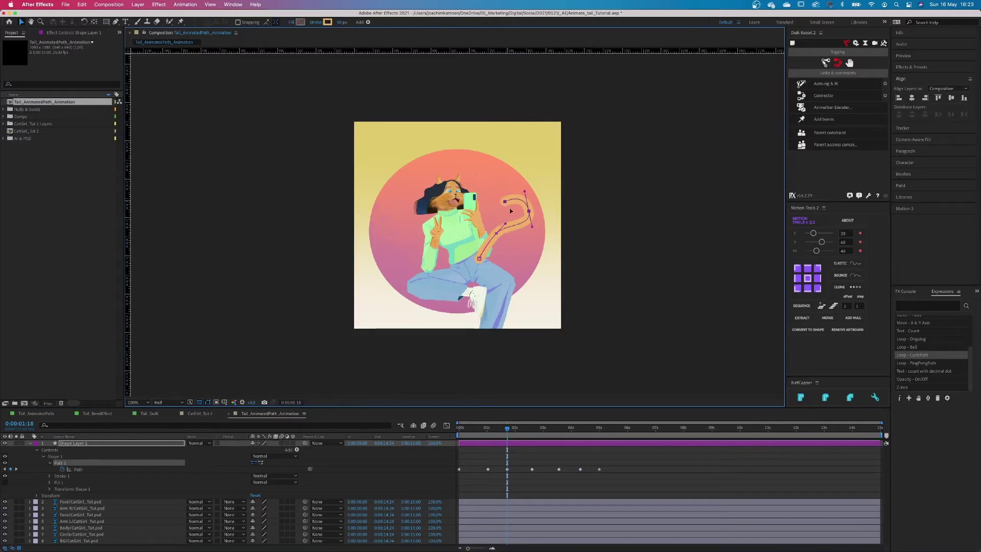
drag(519, 430, 449, 436)
key(space)
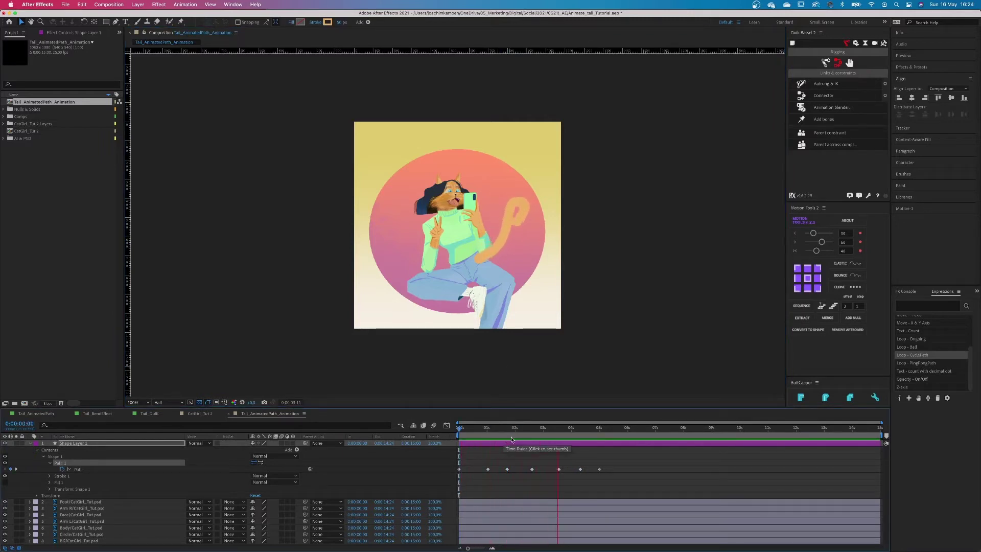
Move the second tail path keyframe slightly earlier, to 0:00:00:21, and preview the motion from the start
click(599, 428)
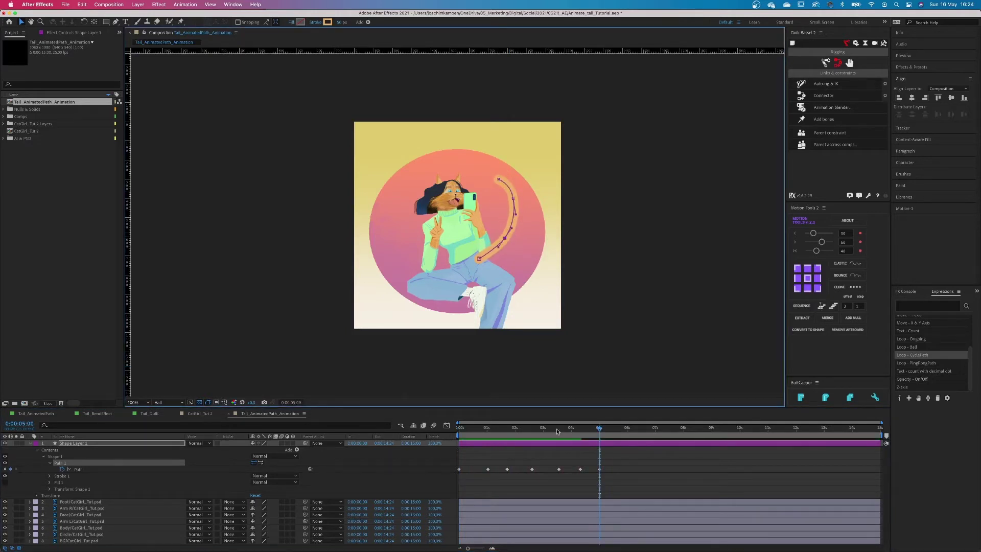
key(Home)
key(space)
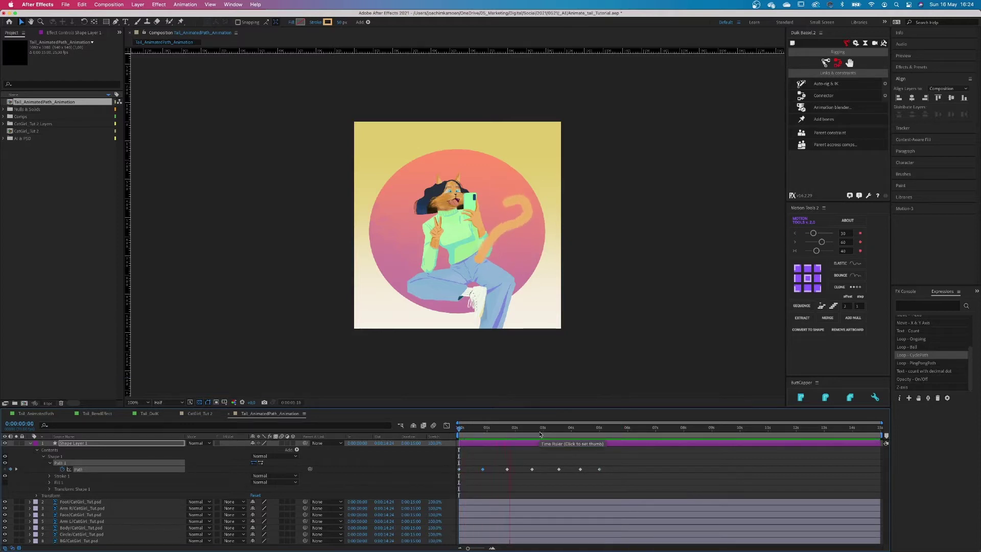
key(space)
Ease the first and last tail path keyframes at 0:00:00:00 and 0:00:05:00, and preview the animation from the start
drag(603, 464, 596, 478)
click(822, 242)
drag(469, 463, 458, 478)
click(813, 233)
click(460, 427)
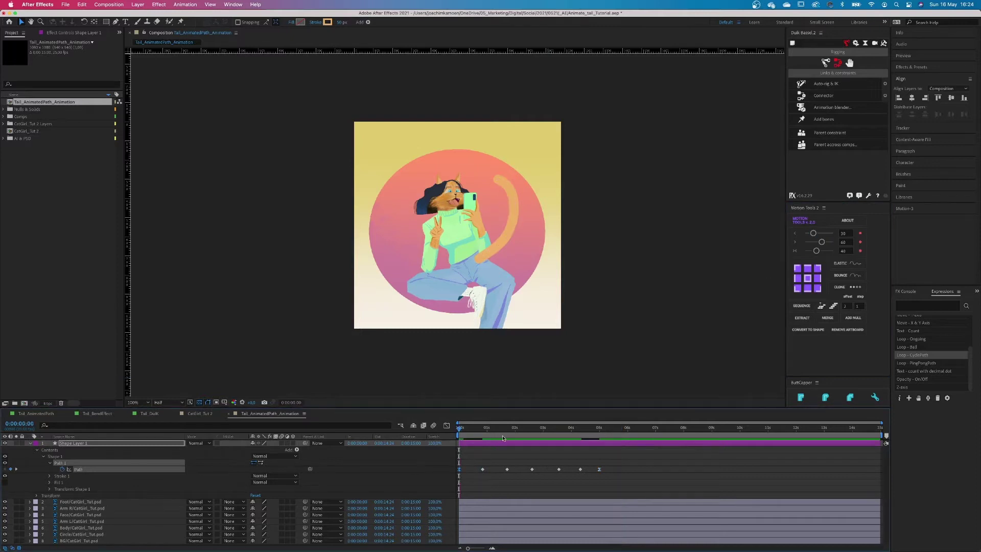
key(space)
key(space)
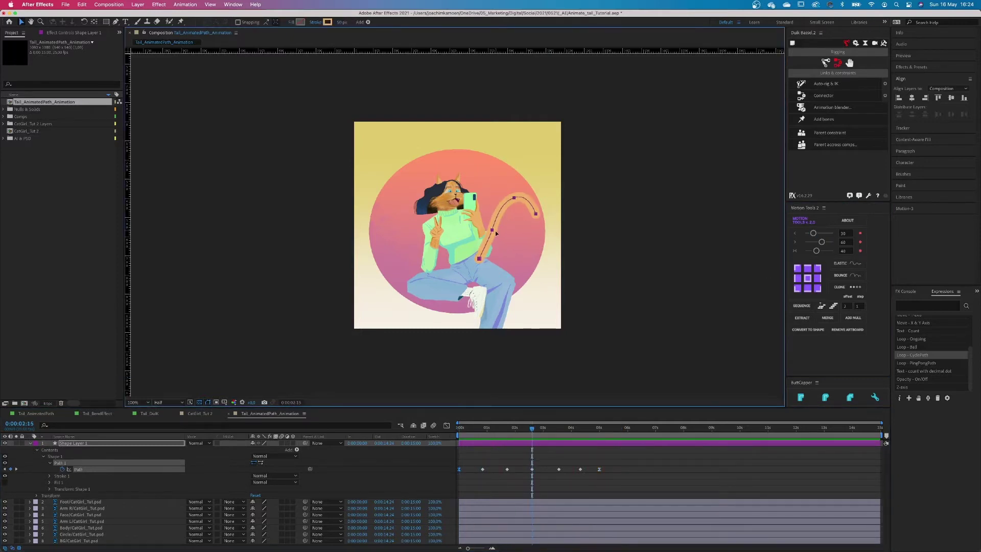
key(Home)
key(space)
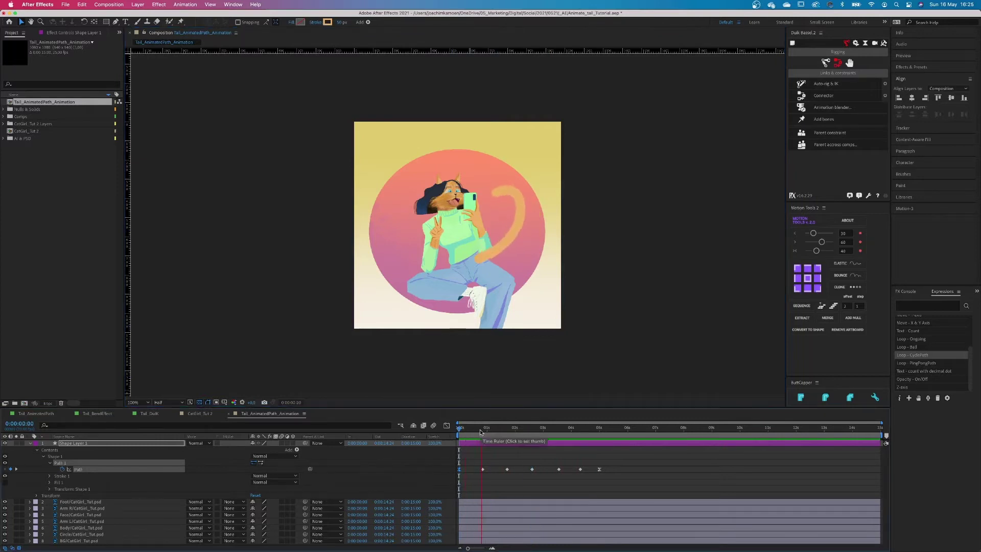
key(space)
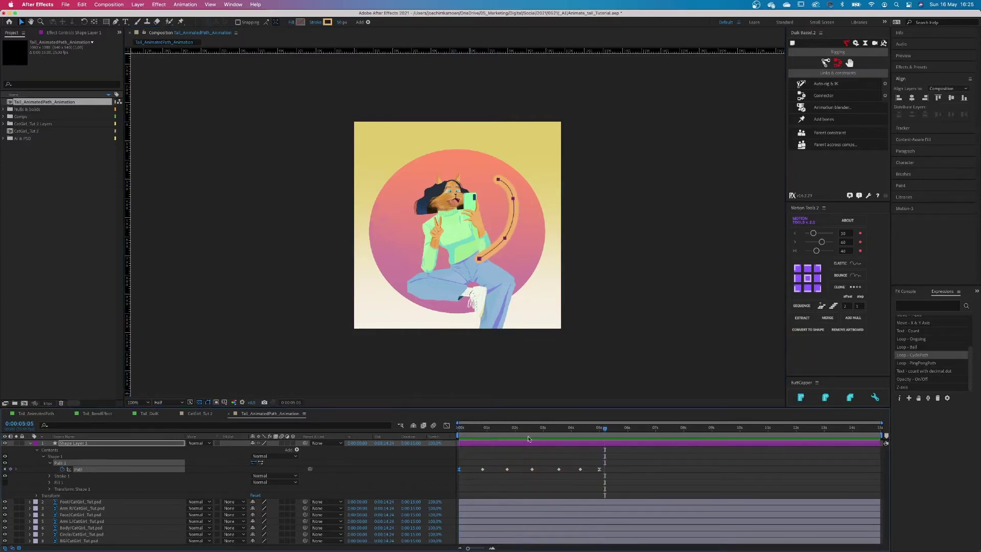
At 0:00:02:15, nudge the lower-middle point of the arched tail path, ease that keyframe, and preview from the start
click(532, 429)
drag(498, 234, 494, 233)
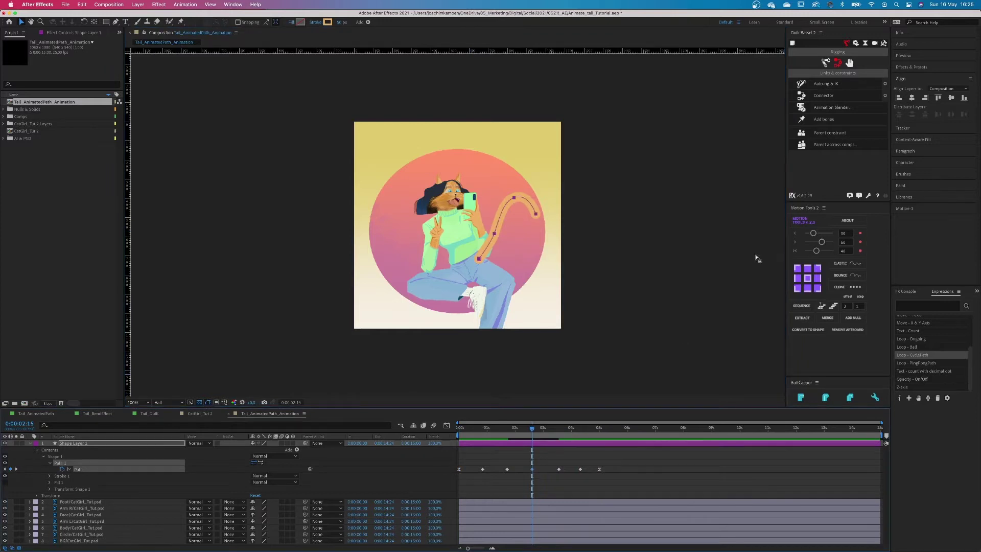
key(Home)
key(space)
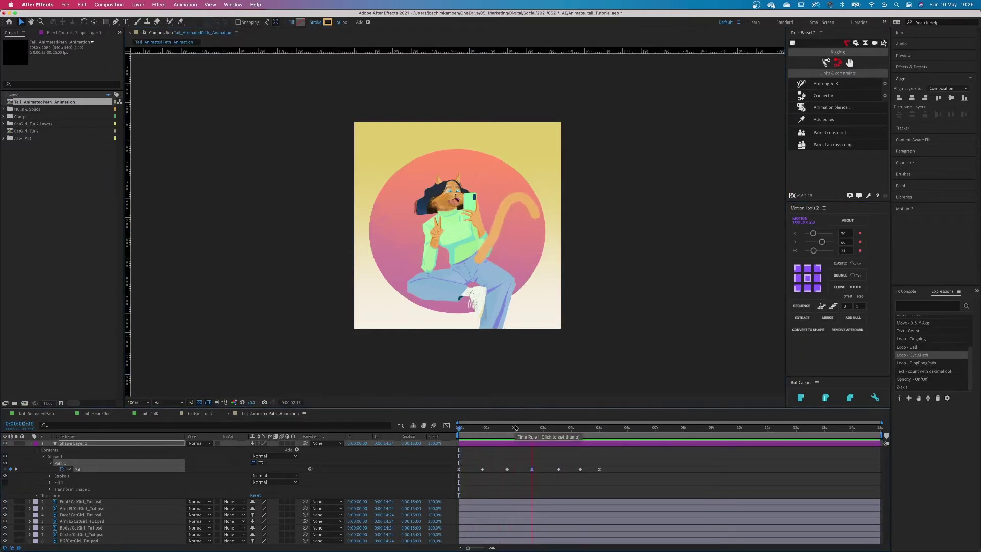
At 0:00:01:18, refine the lower bend of the S-shaped tail path and return to the start of the timeline
mouse_move(505, 428)
mouse_down()
mouse_move(475, 430)
mouse_move(508, 432)
mouse_up()
click(493, 236)
drag(496, 234, 539, 210)
click(460, 433)
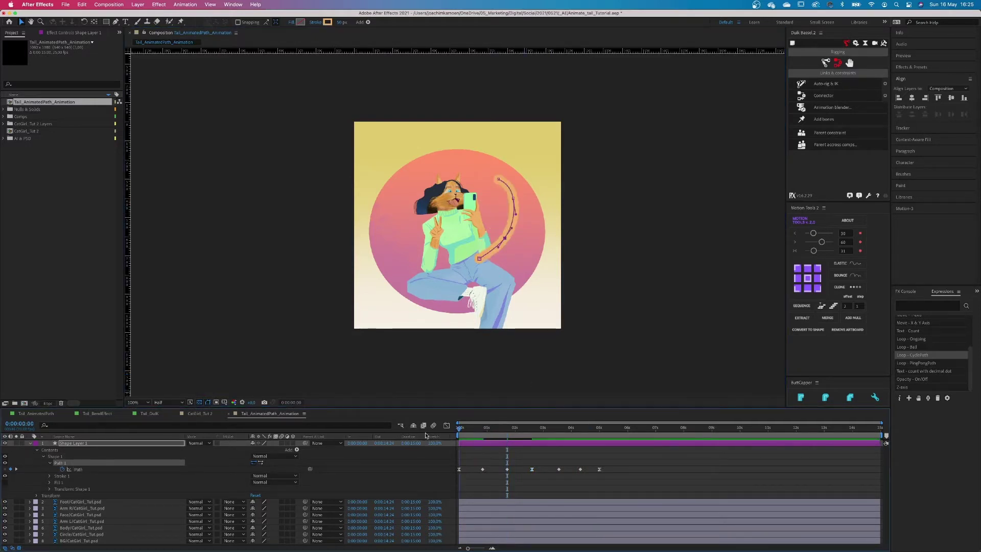
At 0:00:00:21, adjust the tail path's upper curve and inward-pointing tip, and preview from near the start
drag(461, 435, 482, 429)
click(503, 191)
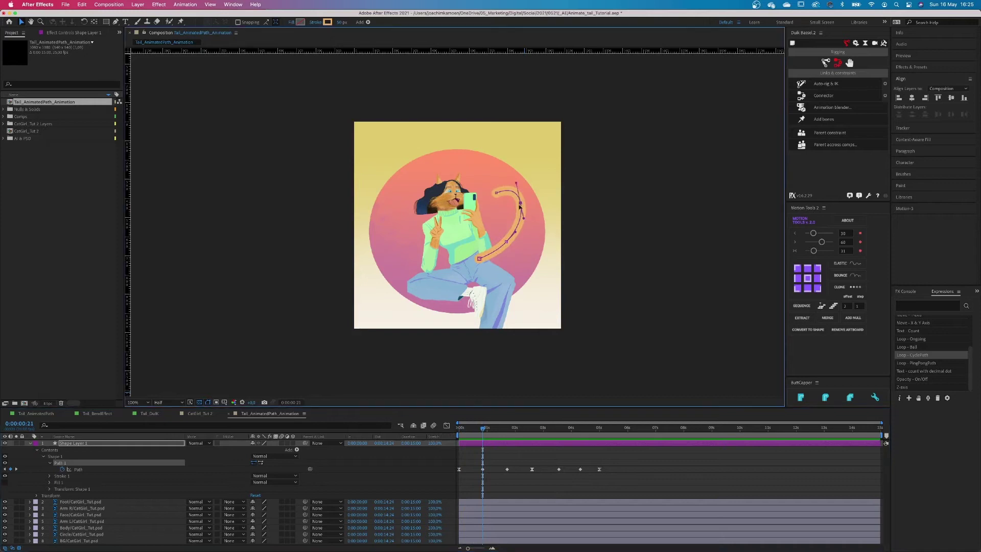
click(462, 434)
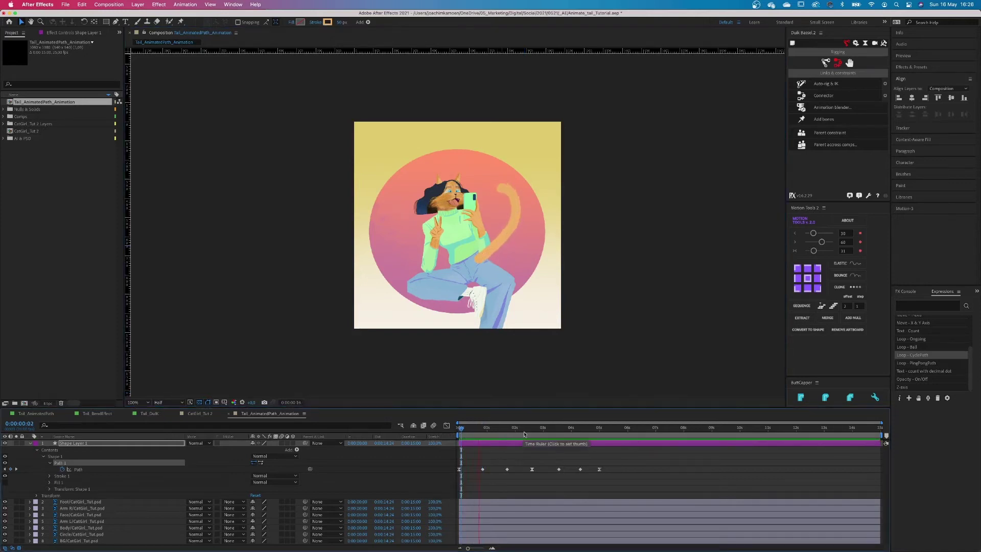
At 0:00:01:18, move the tail path's outer bend point slightly up and inward, and preview the change
mouse_move(524, 434)
mouse_down()
mouse_move(553, 435)
mouse_move(507, 434)
mouse_up()
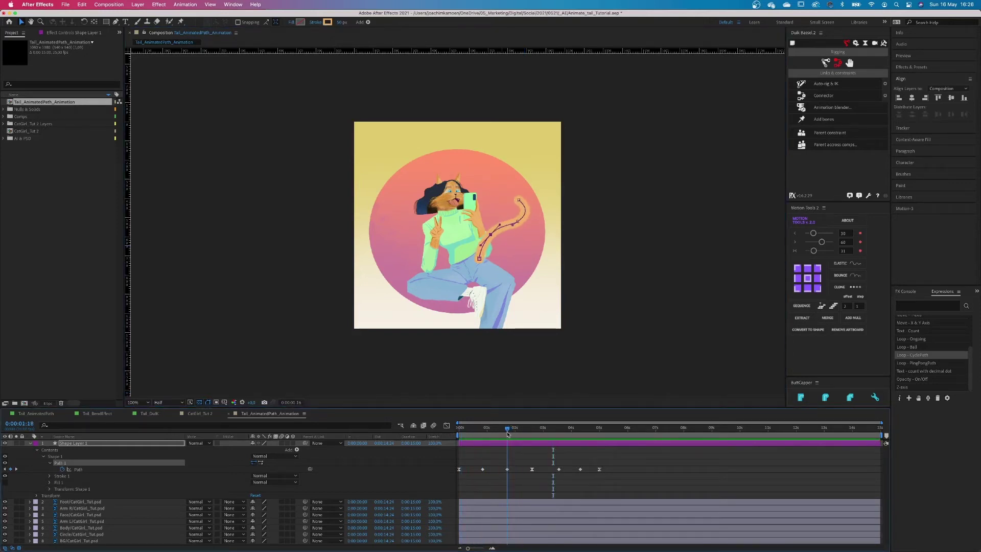
drag(517, 222, 513, 217)
click(476, 428)
key(space)
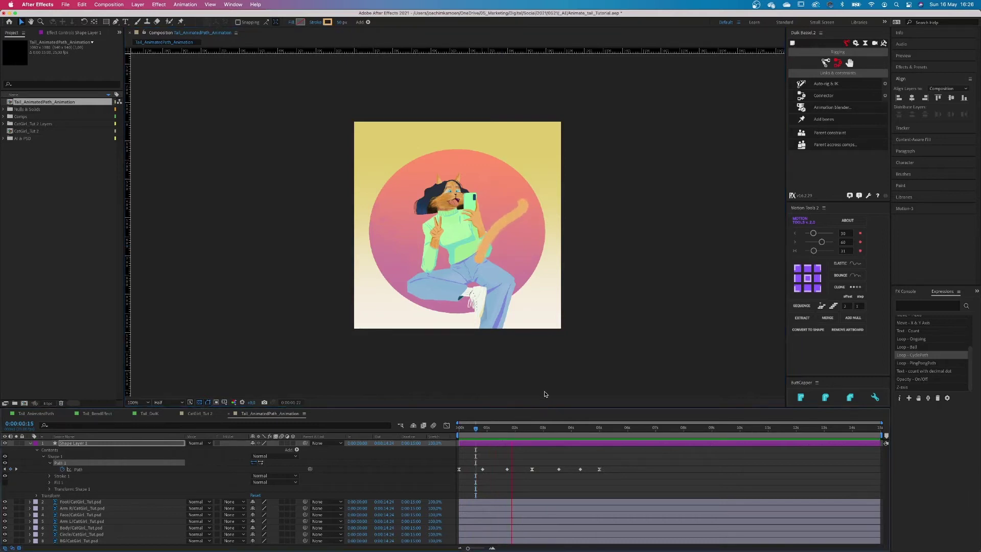
key(space)
Move the second-to-last tail path keyframe earlier to 0:00:04:05 and preview the five-second animation
drag(552, 464, 586, 475)
drag(580, 469, 577, 470)
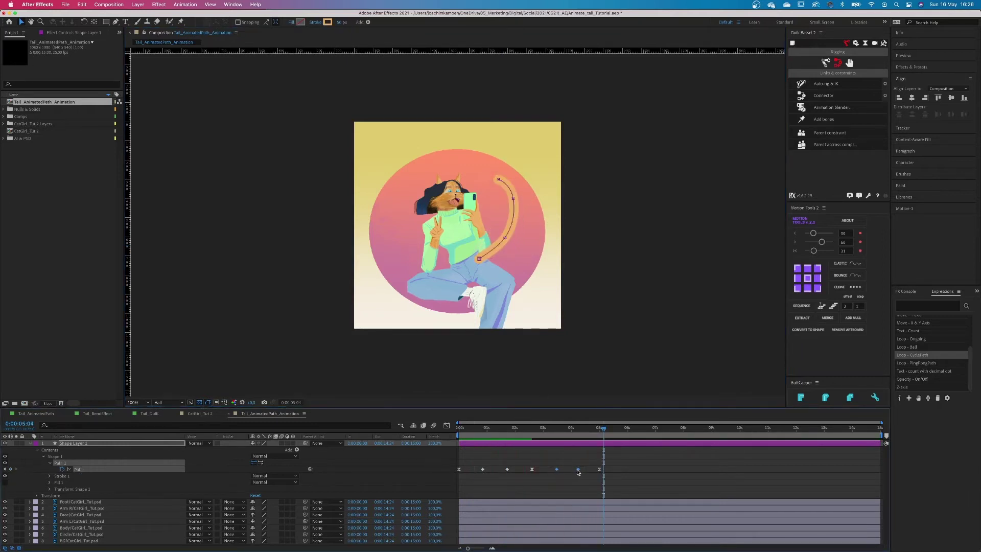
click(577, 432)
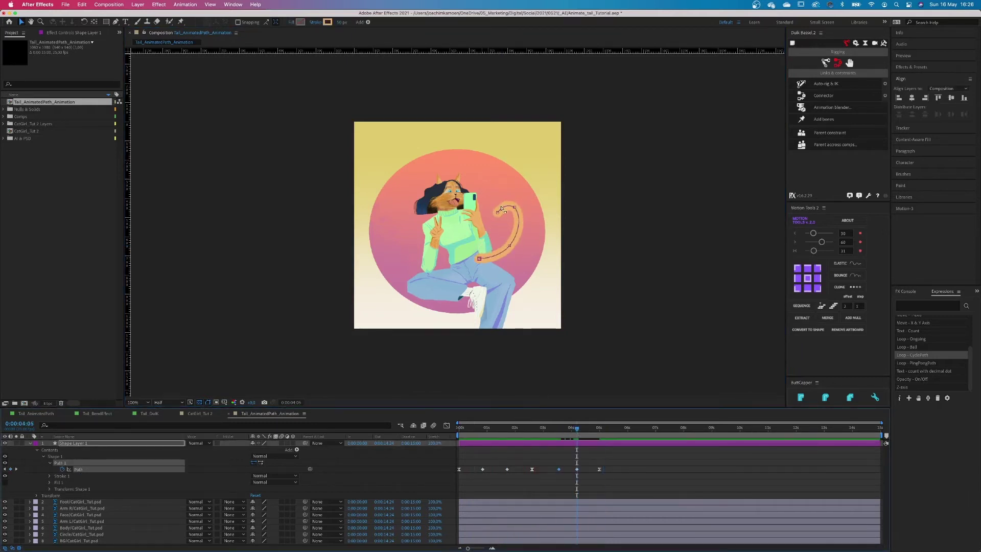
click(600, 432)
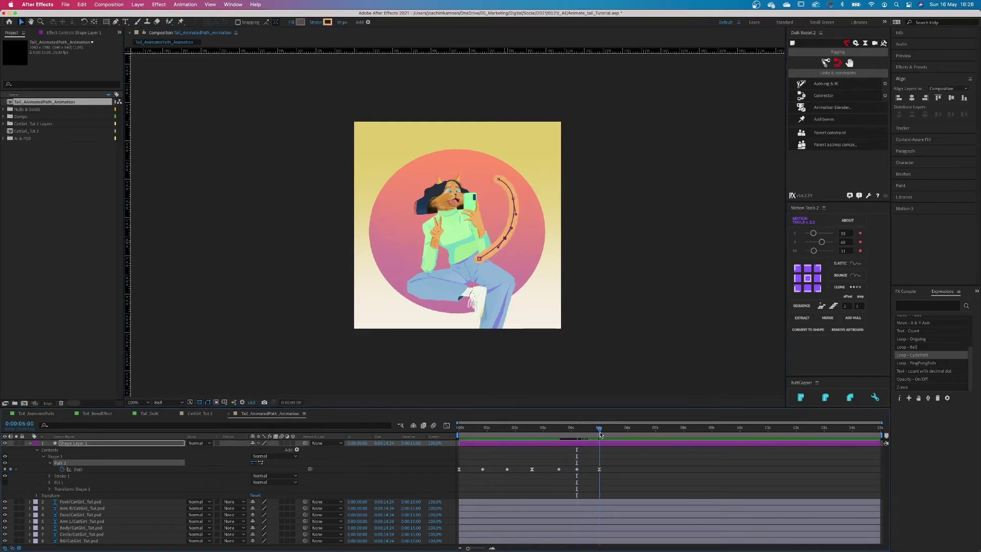
key(space)
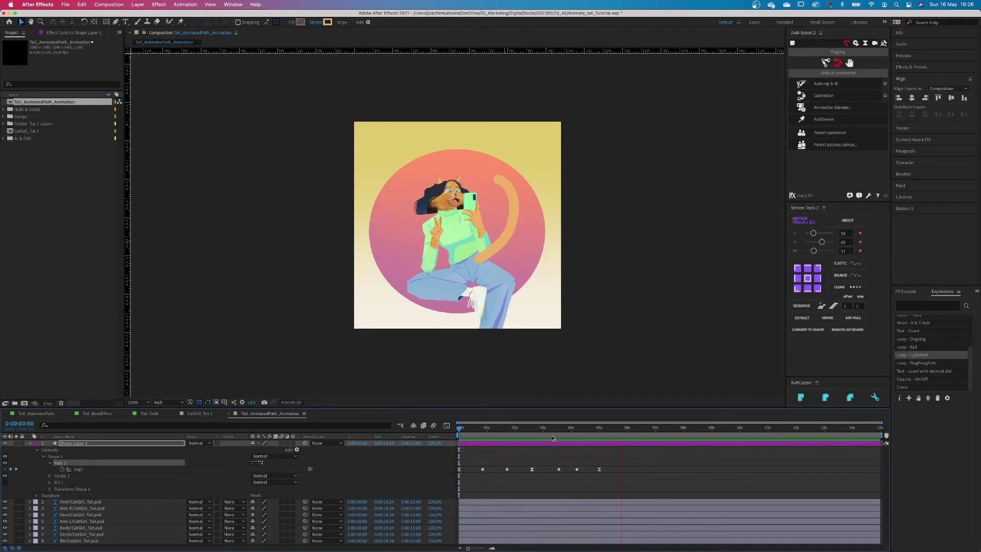
key(space)
Apply the saved path-cycling expression valueAtTime(time % key(numKeys).time) to the tail's Path property, and preview the loop from the start
click(62, 470)
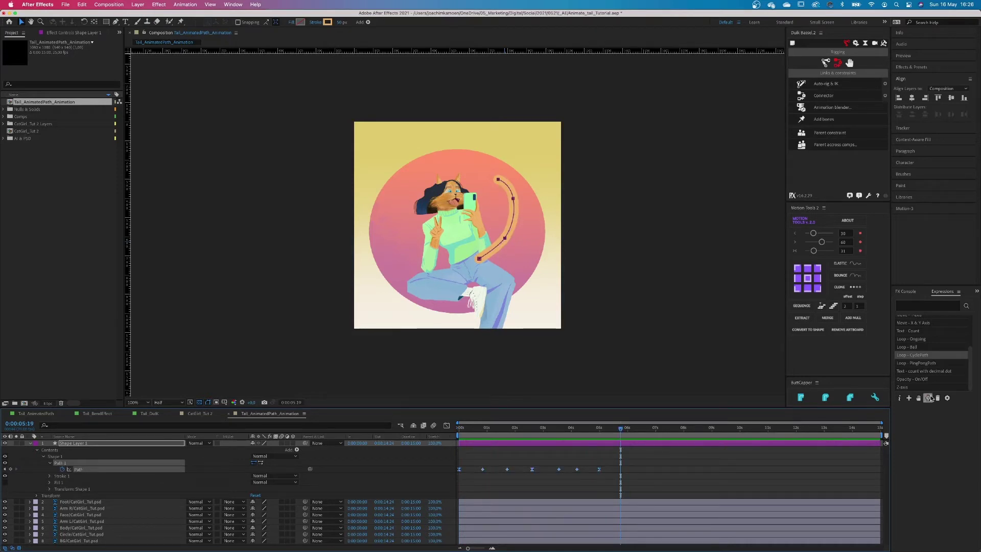
click(56, 469)
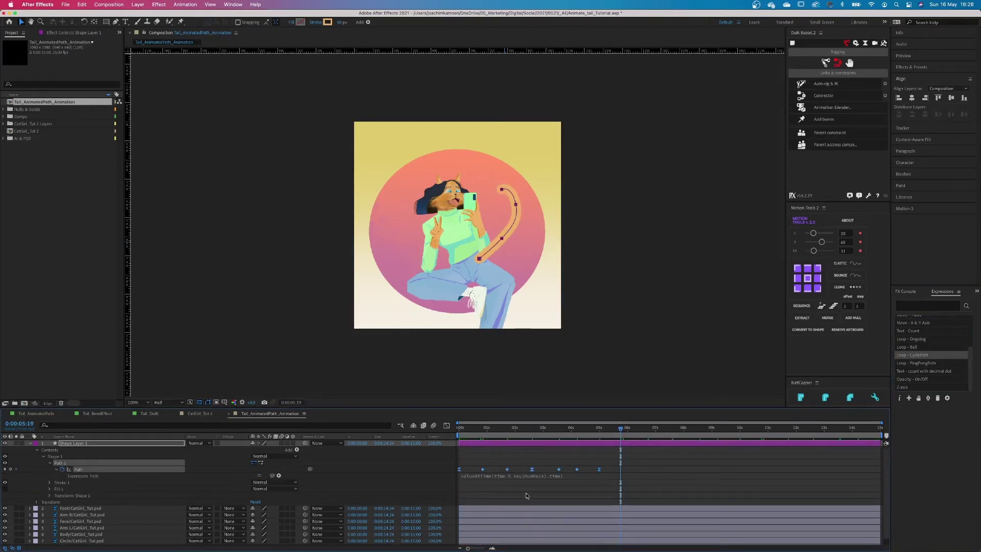
click(573, 477)
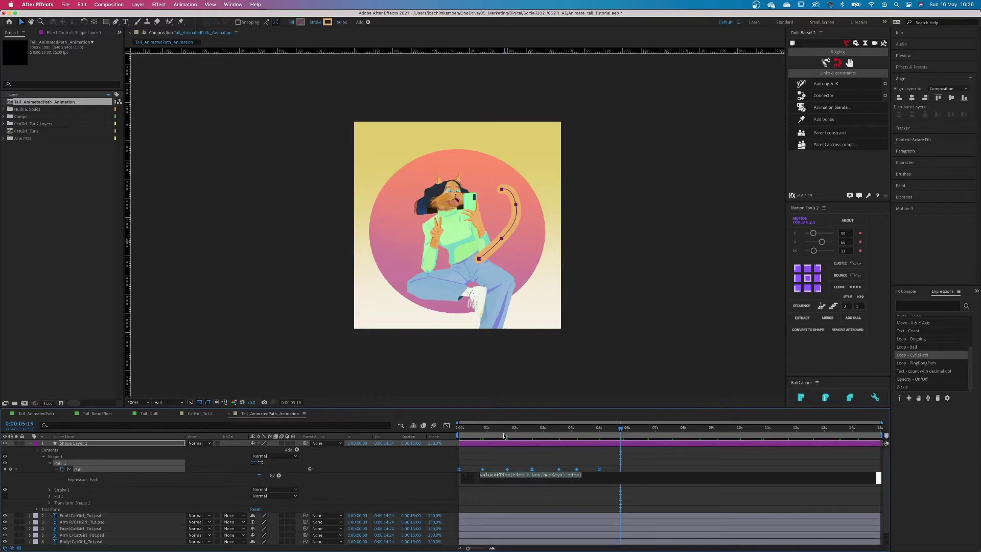
click(459, 429)
key(space)
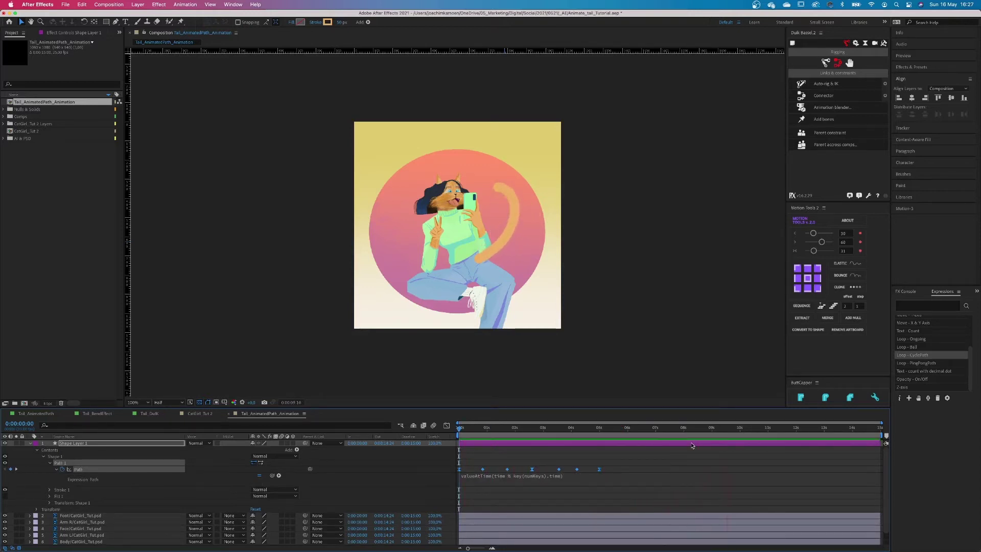
key(space)
Collapse the tail shape layer, place it directly below the Body layer, rename it Tail, and preview the composition
click(31, 443)
drag(82, 444, 82, 478)
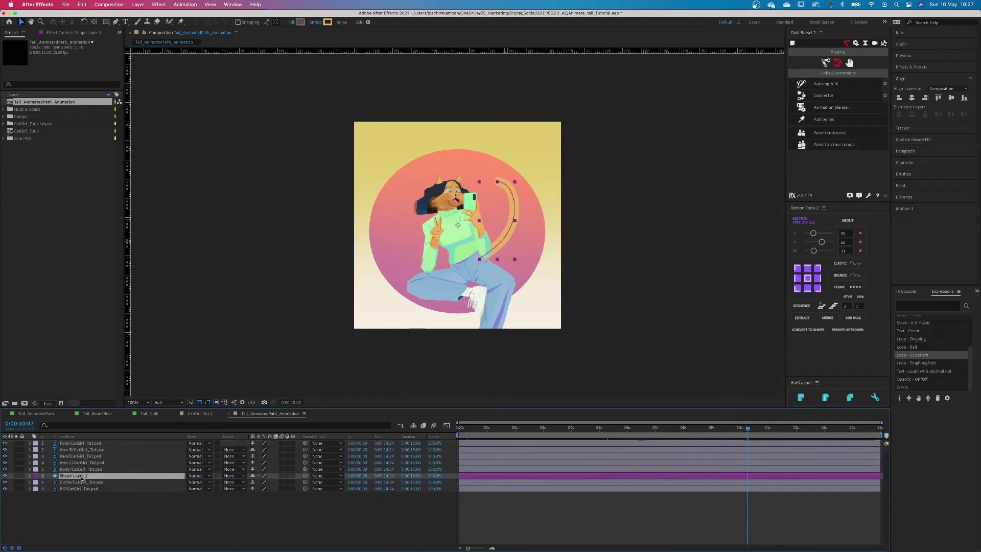
click(75, 437)
key(Return)
text(Tail)
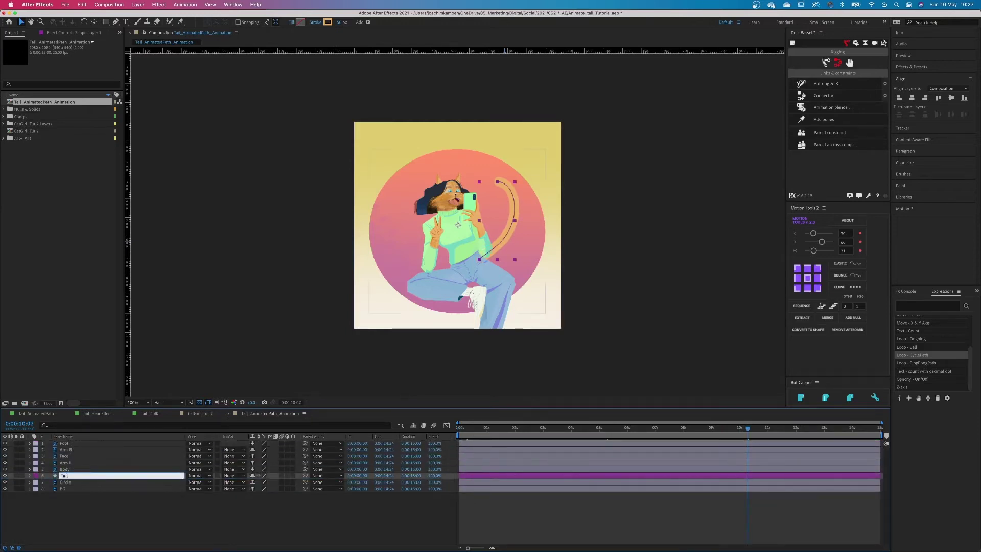
key(Return)
key(space)
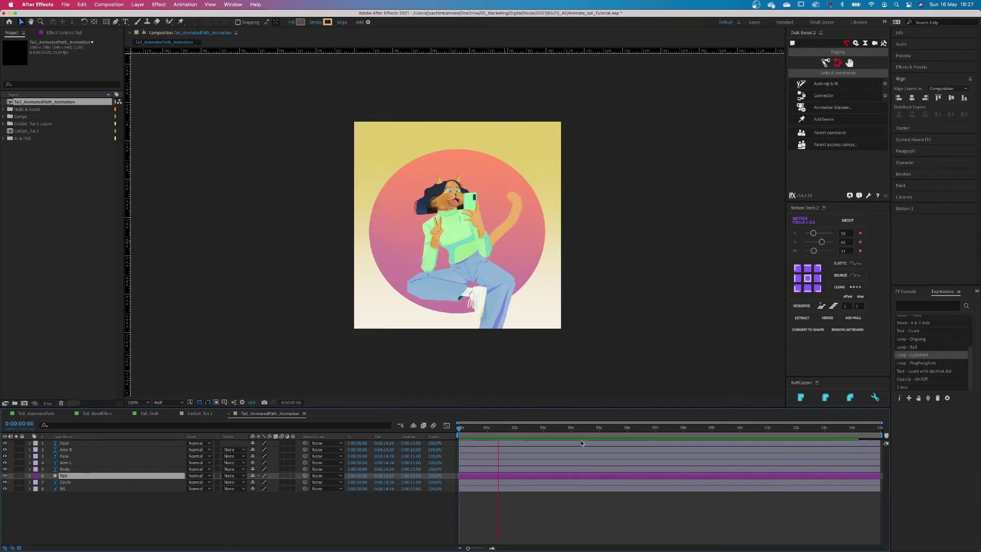
key(space)
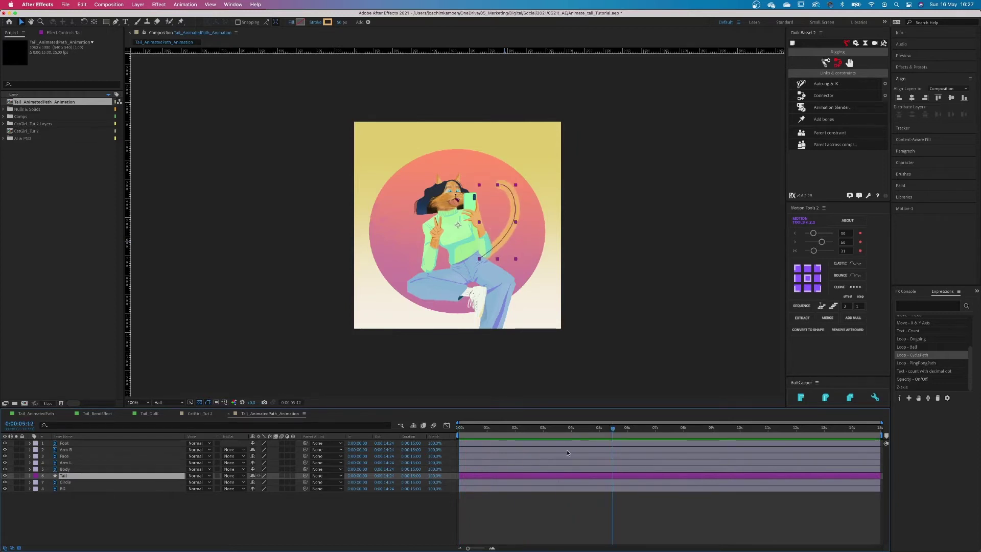
In the Tail layer's stroke Taper settings, raise Start Length to about 40% so the tail narrows toward the body
click(31, 476)
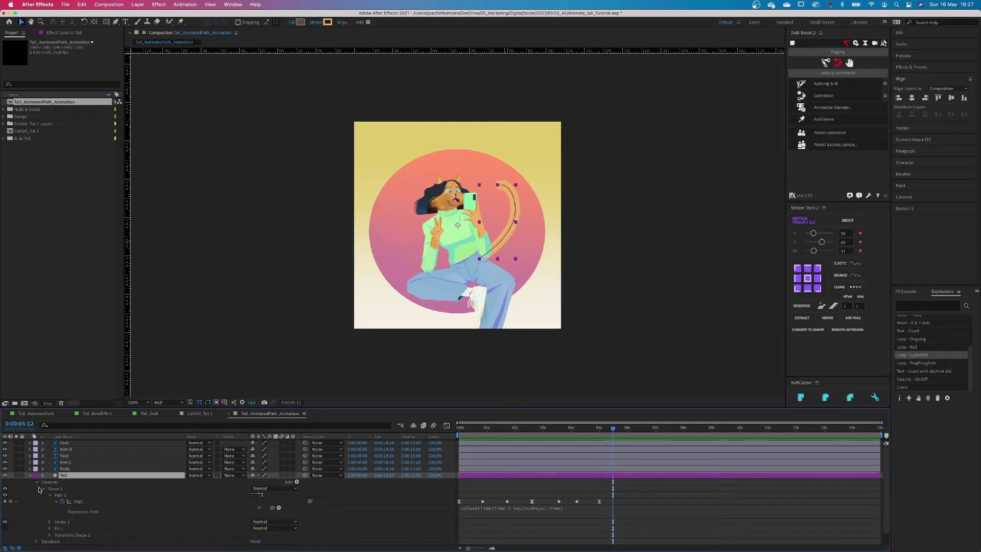
click(37, 483)
click(37, 483)
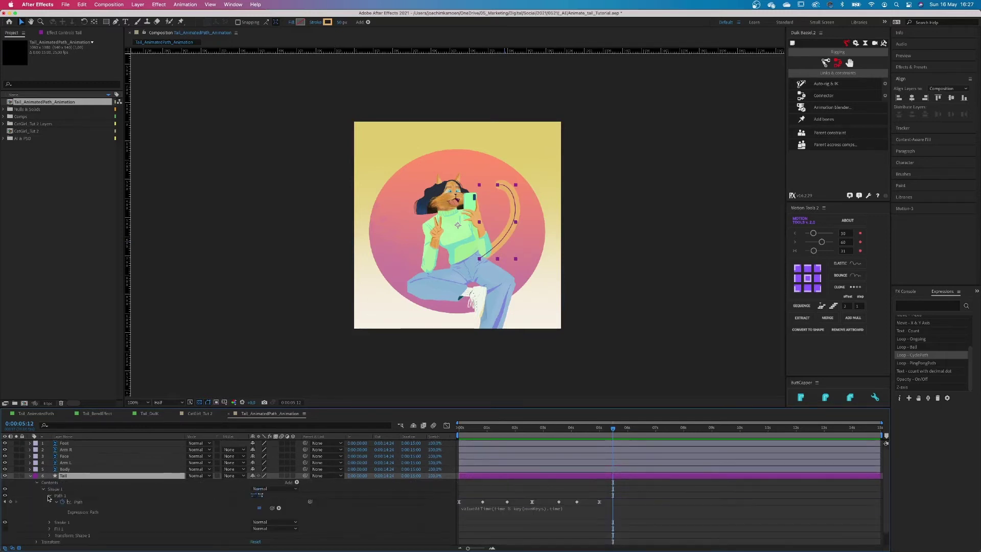
click(49, 496)
click(49, 502)
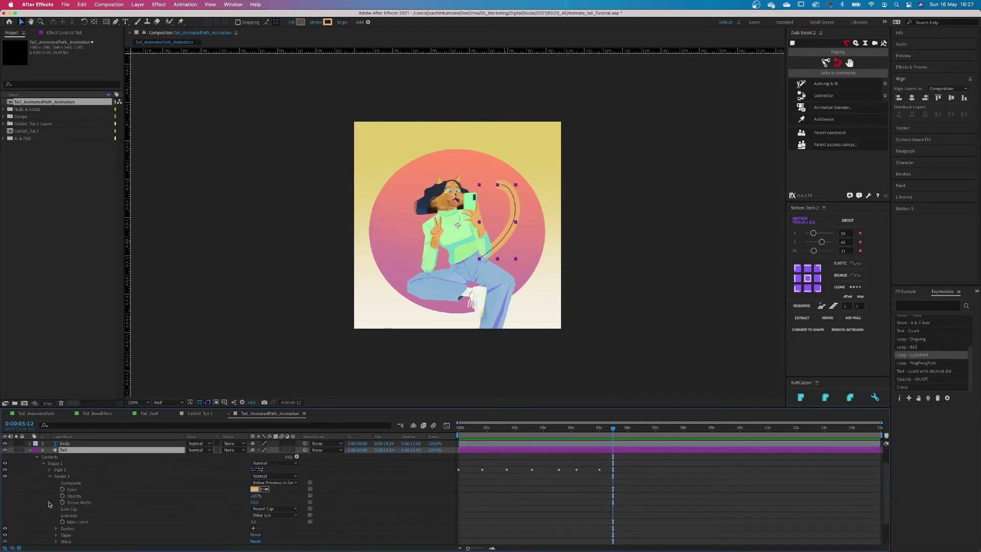
click(55, 535)
scroll(123, 526, down, 4)
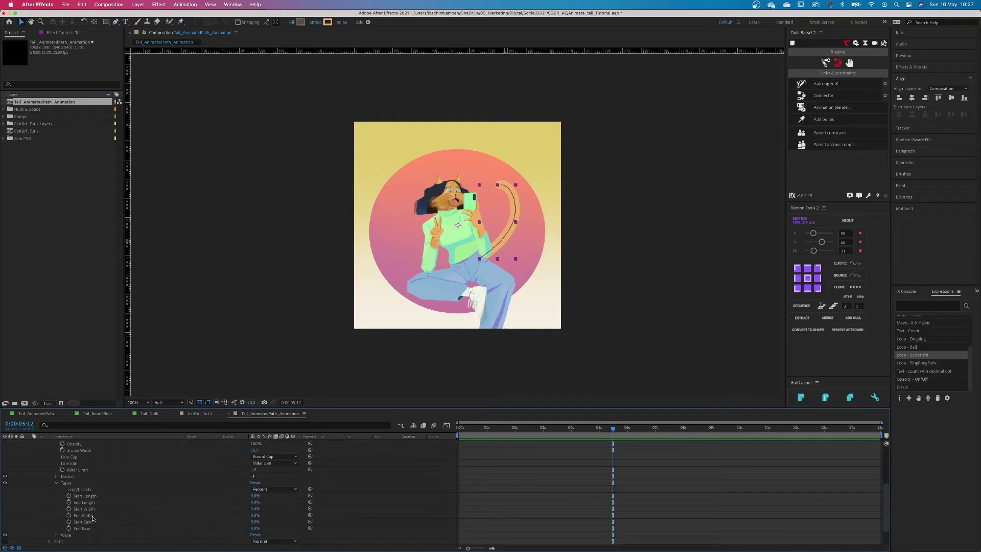
mouse_move(256, 504)
mouse_down()
mouse_move(274, 501)
mouse_move(241, 502)
mouse_move(269, 495)
mouse_up()
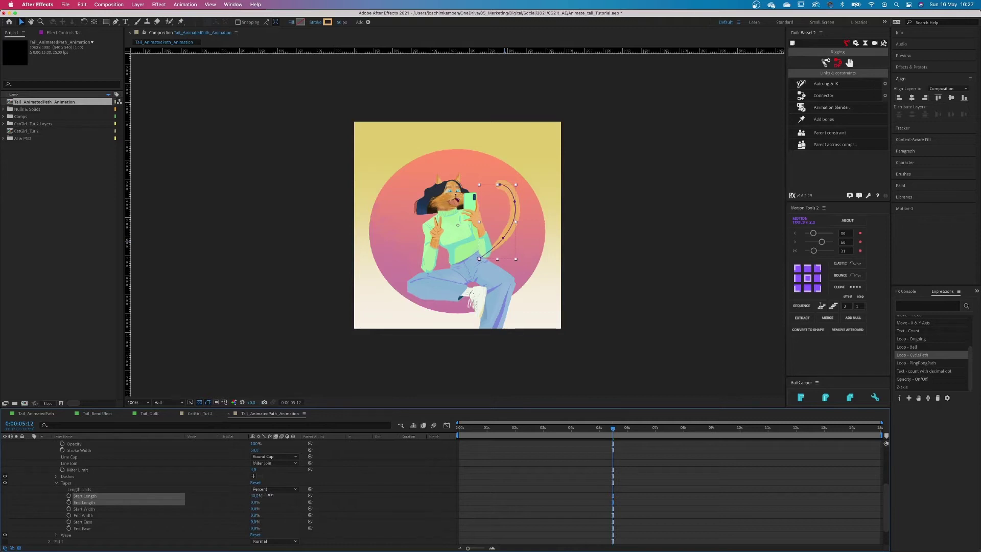
click(271, 497)
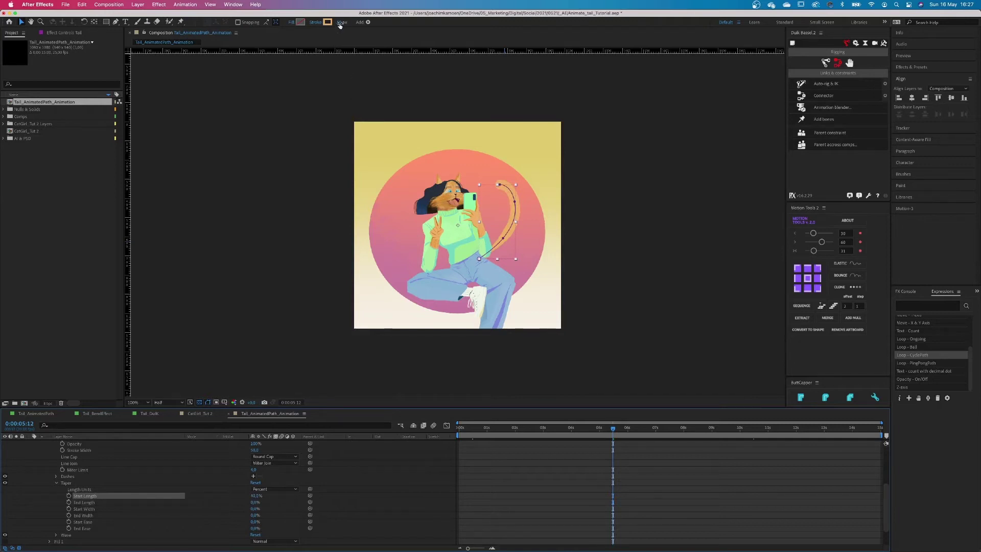
Increase the tail's stroke width, lengthen the taper at its start further, and preview from the beginning
drag(340, 24, 359, 22)
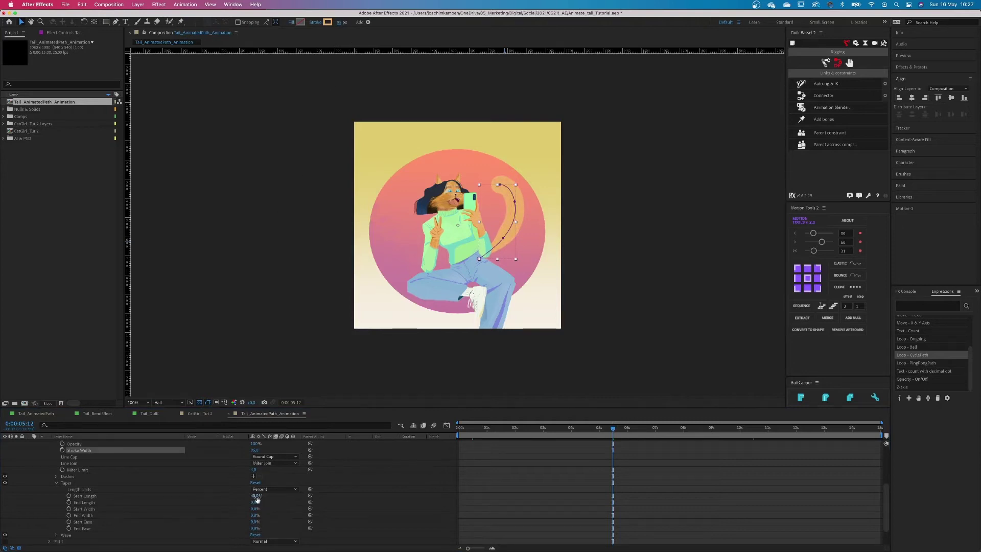
drag(257, 499, 269, 491)
drag(473, 431, 450, 430)
key(space)
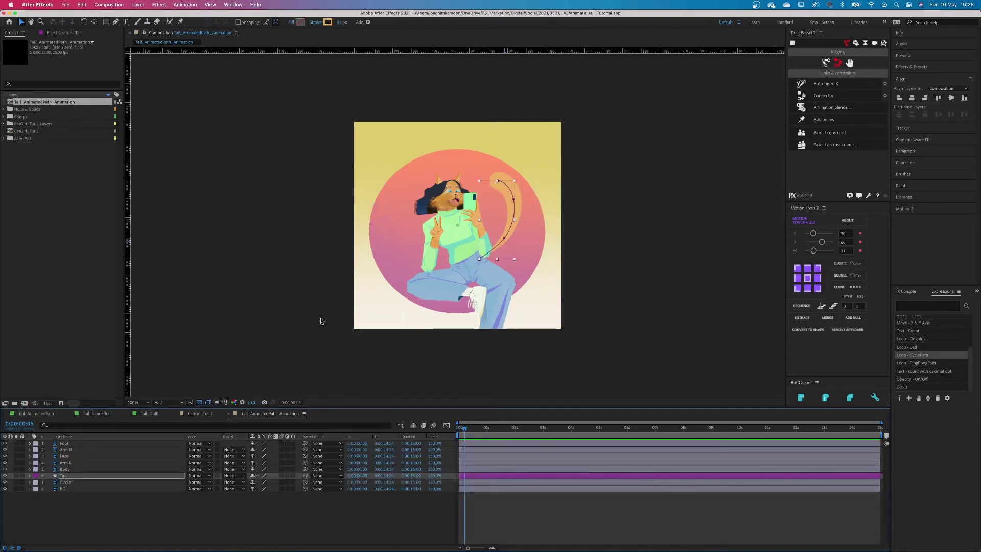
Create a new composition named Tail_BendEffect_Animation
key(super+n)
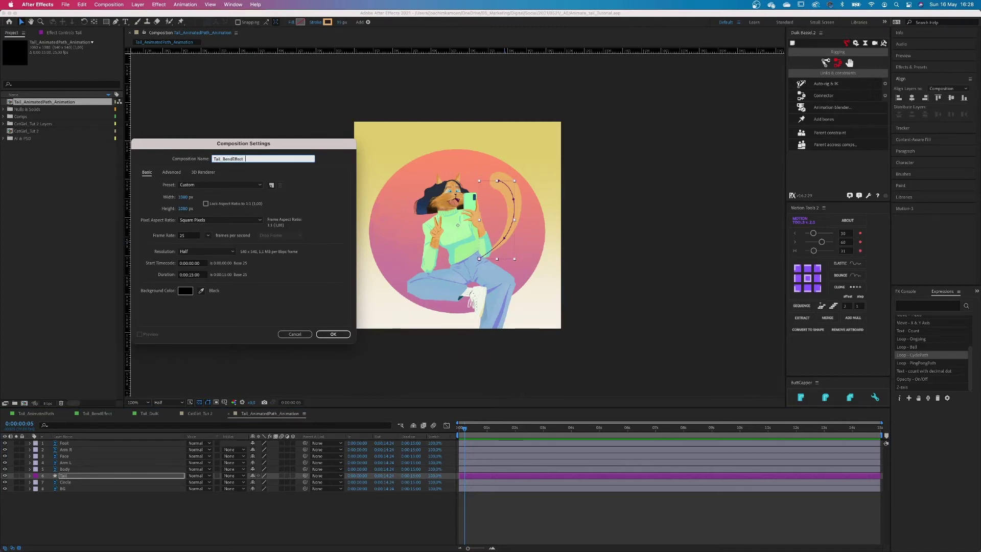
click(335, 334)
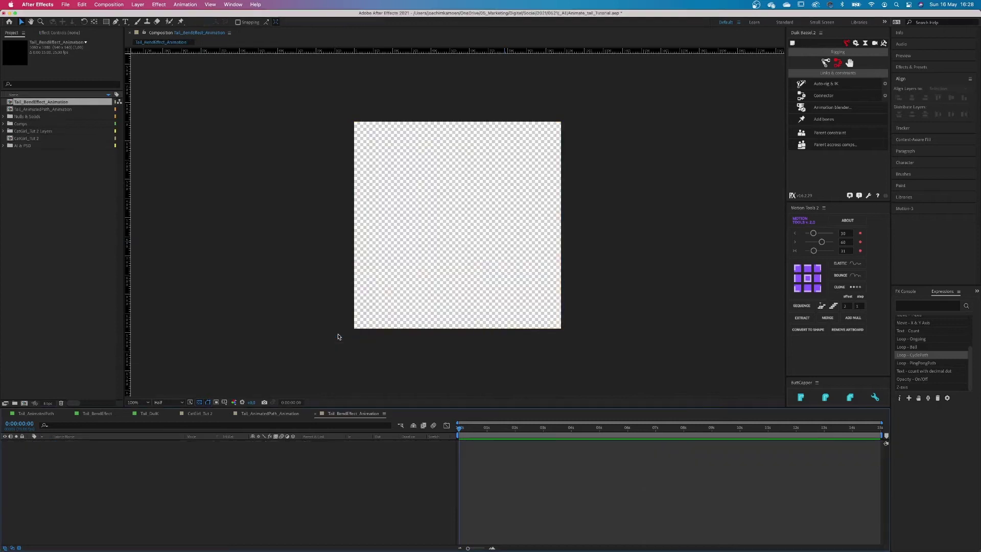
Copy all layers from the CatGirl_Tut 2 composition into the Tail_BendEffect_Animation composition
click(199, 413)
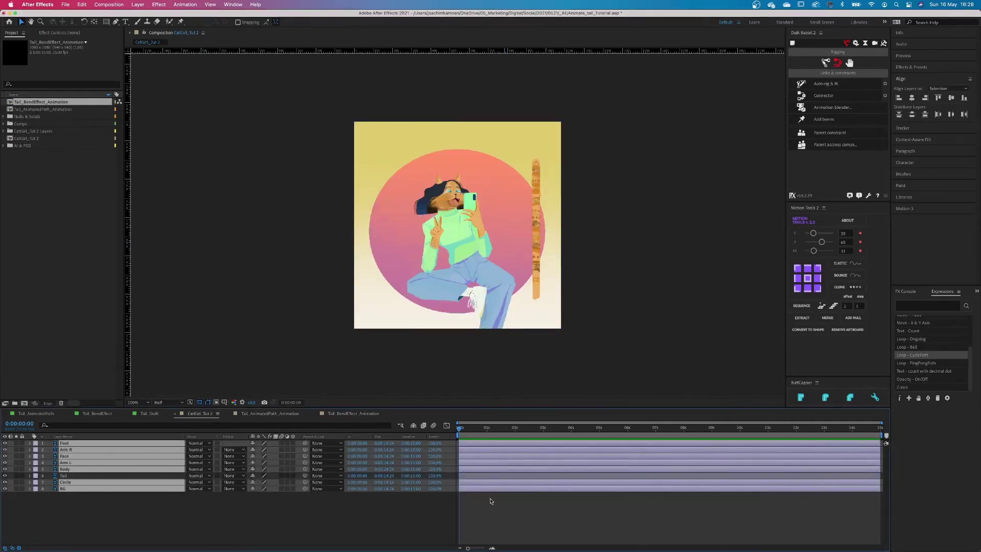
click(472, 443)
shift+click(471, 489)
click(357, 413)
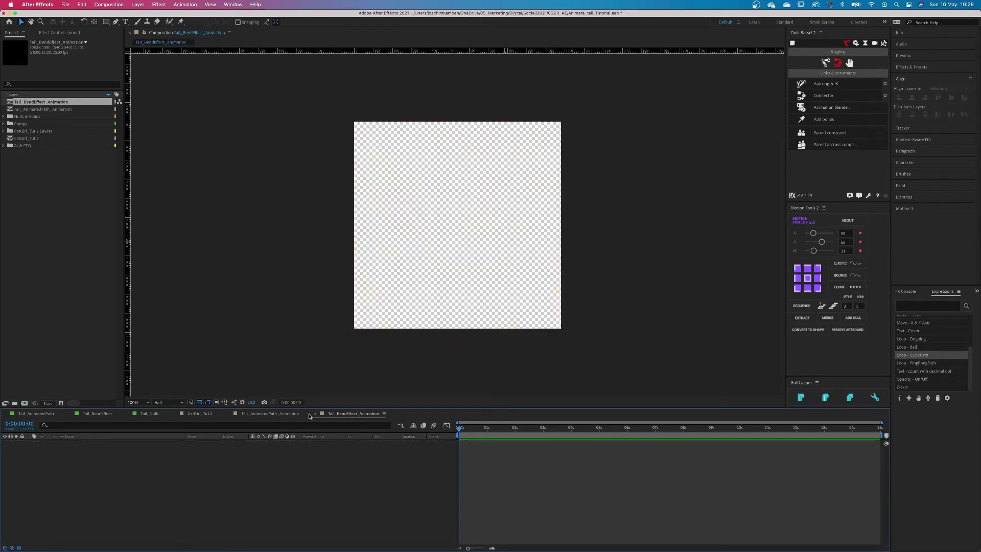
key(super+v)
click(504, 500)
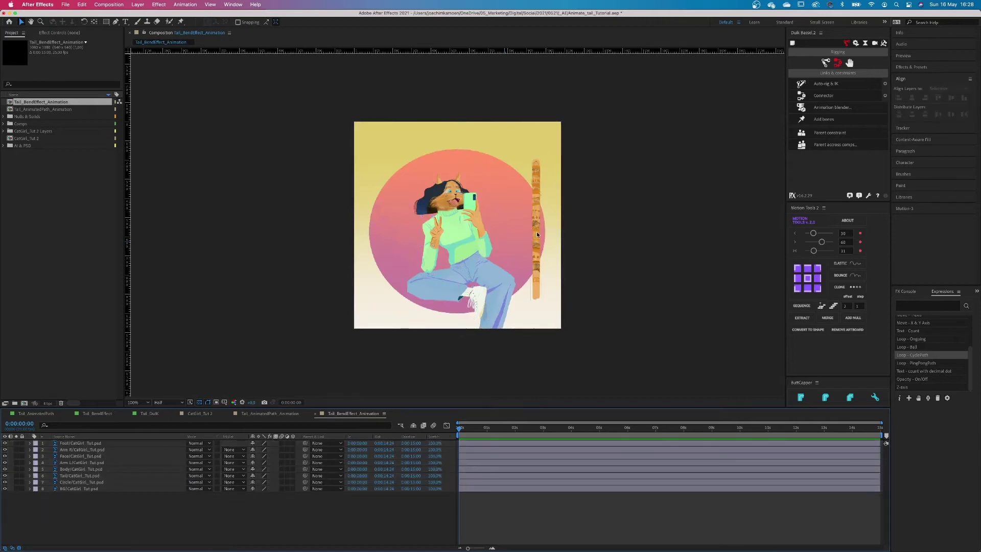
Give the Tail layer a purple label and show layer names instead of source names in the timeline
click(535, 266)
click(36, 476)
click(56, 478)
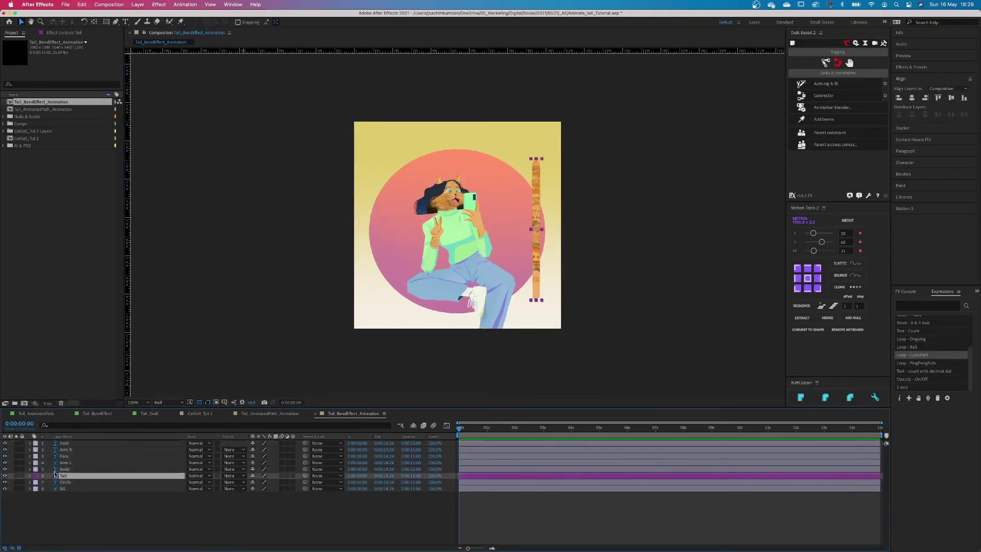
click(66, 437)
Move the Tail layer to the top of the stack and centre it horizontally in the composition
drag(69, 443, 70, 441)
click(808, 288)
drag(536, 230, 465, 219)
click(912, 98)
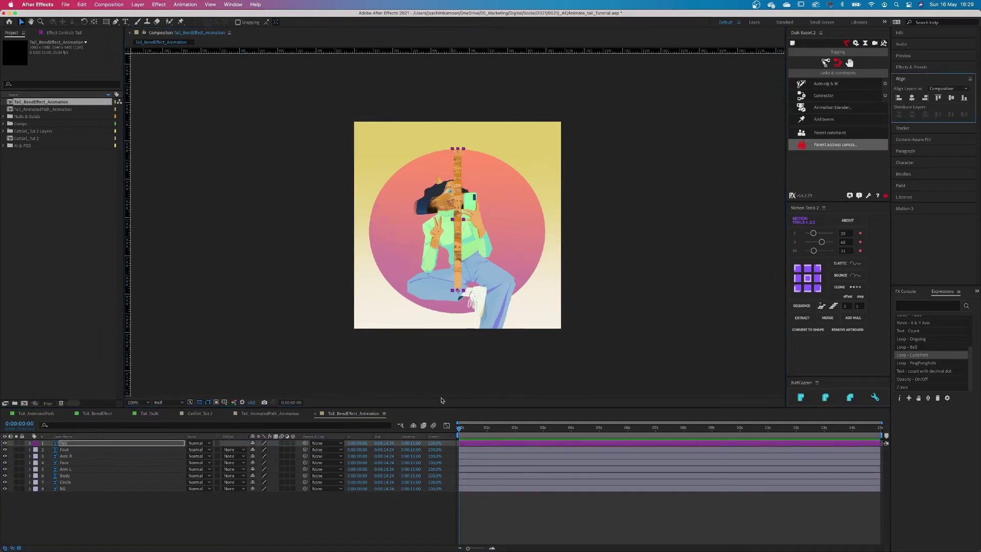
Search the effects for "bend" and apply CC Bend It to the Tail layer
click(912, 67)
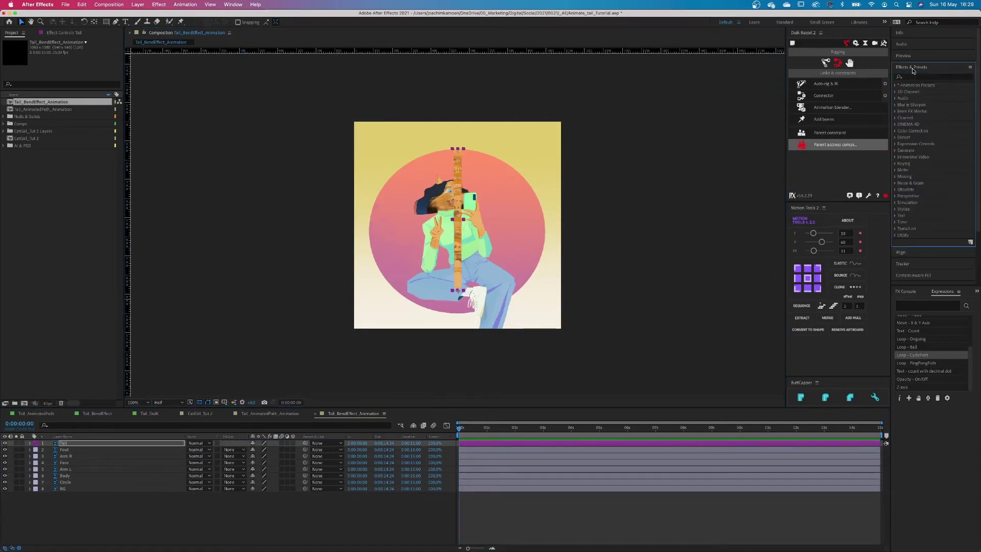
click(915, 78)
text(bend)
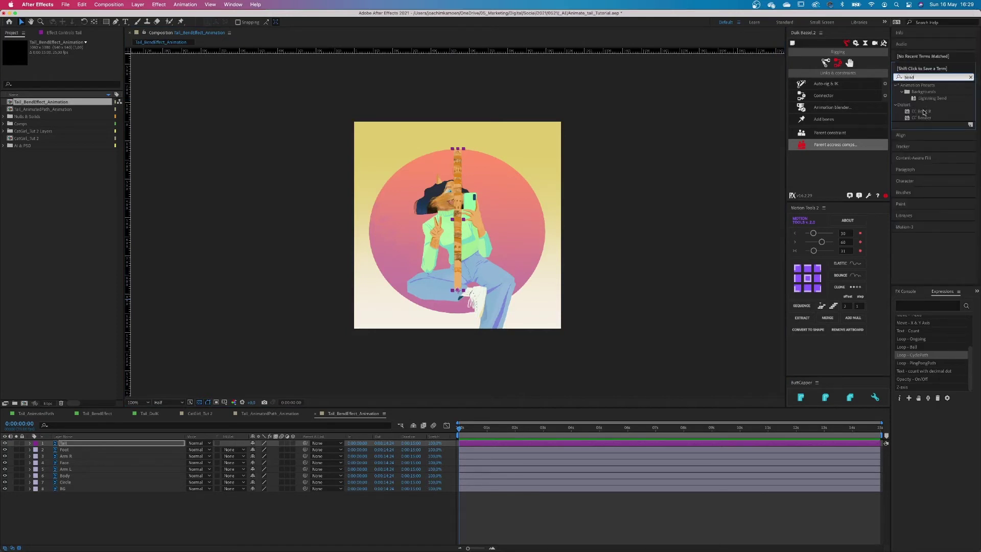
click(923, 111)
drag(911, 124, 519, 443)
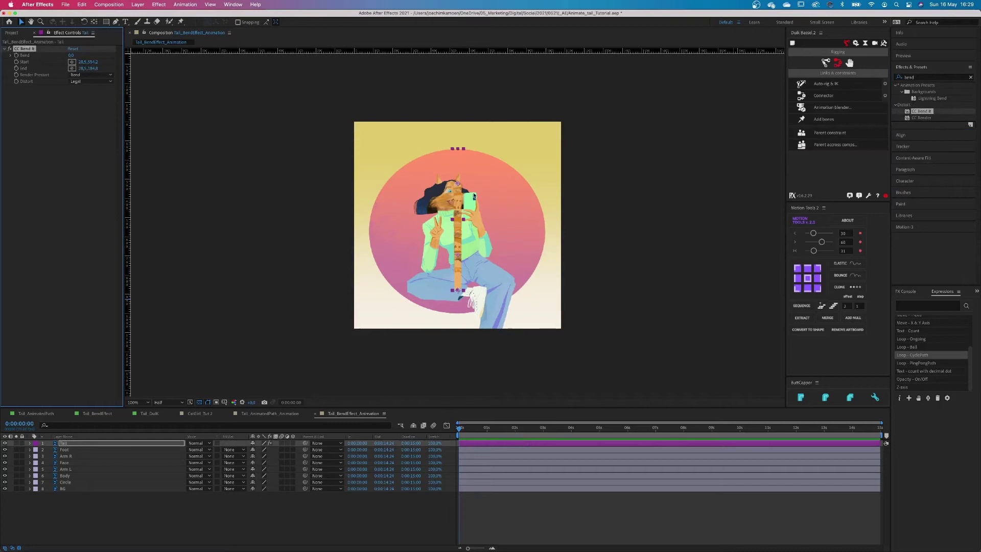
Try bending the tail with the effect's End and Start points at its tip and base, and delete the effect
drag(457, 186, 457, 167)
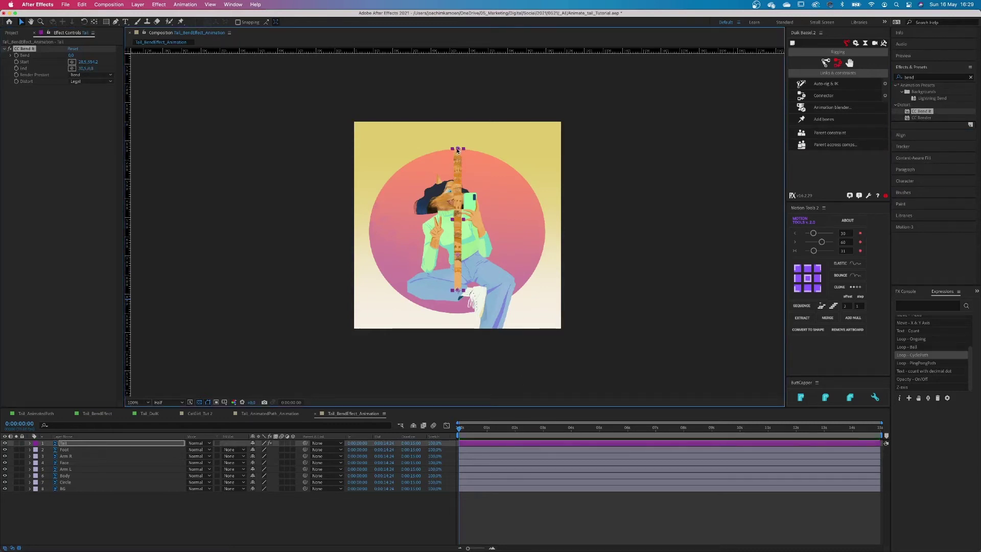
drag(458, 255, 457, 292)
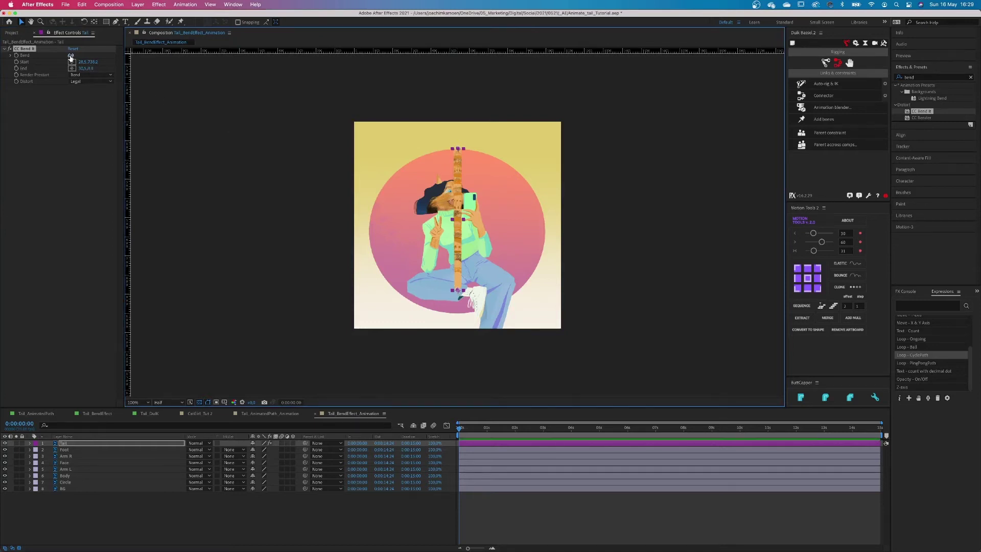
mouse_move(71, 56)
mouse_down()
mouse_move(88, 56)
mouse_move(59, 64)
mouse_move(91, 61)
mouse_move(71, 61)
mouse_up()
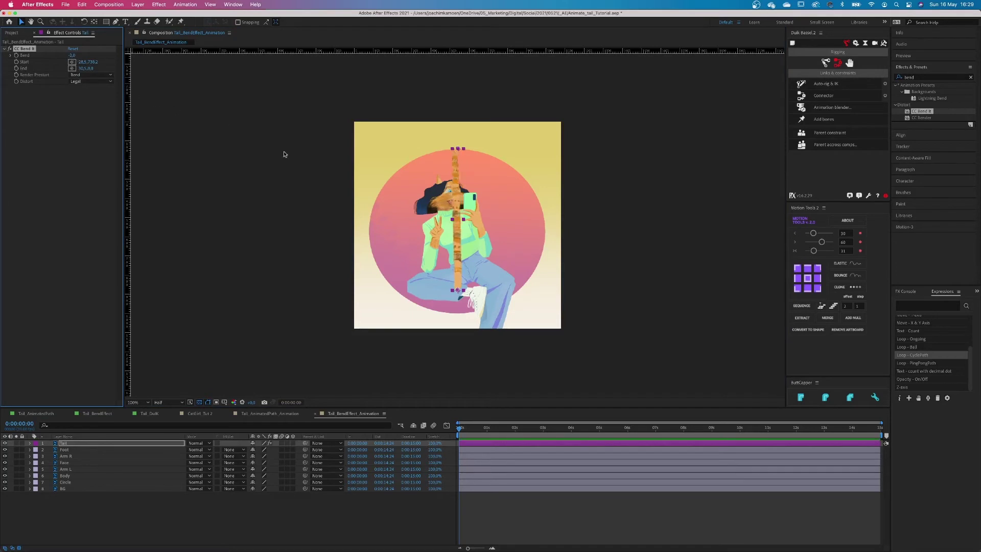
key(super+z)
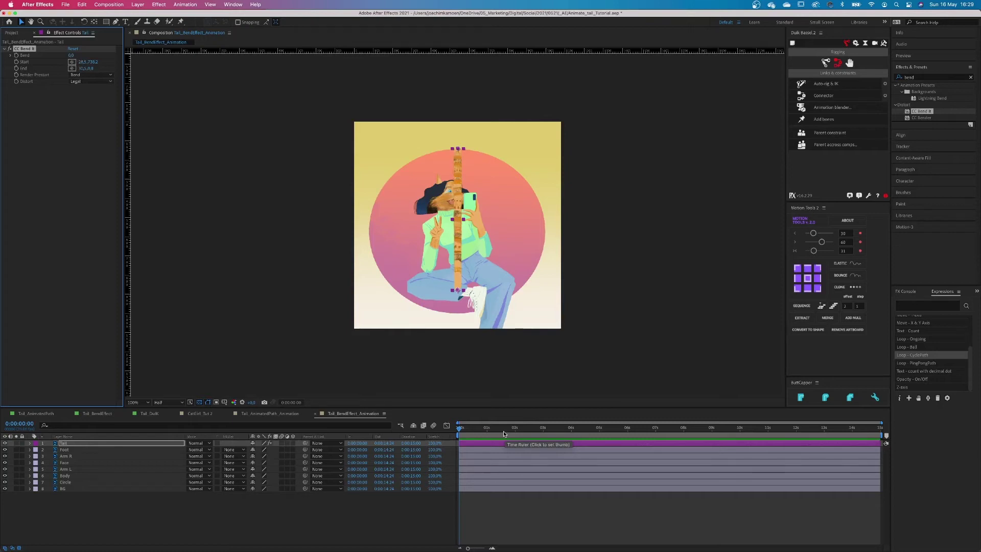
key(Delete)
Move the tail so its base sits at the hips and pre-compose it as Tail_BendEffect_Precomp
drag(460, 215, 471, 198)
right_click(480, 446)
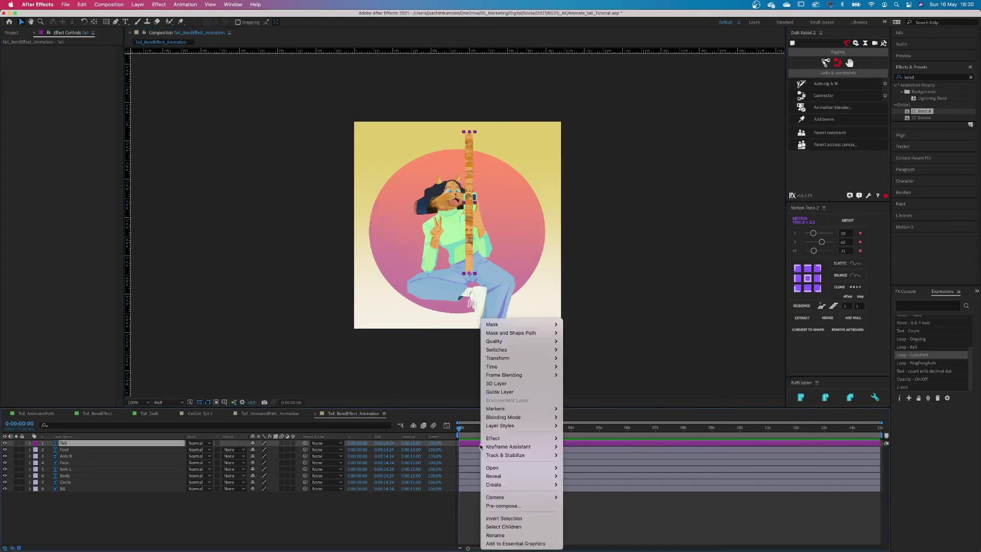
click(517, 482)
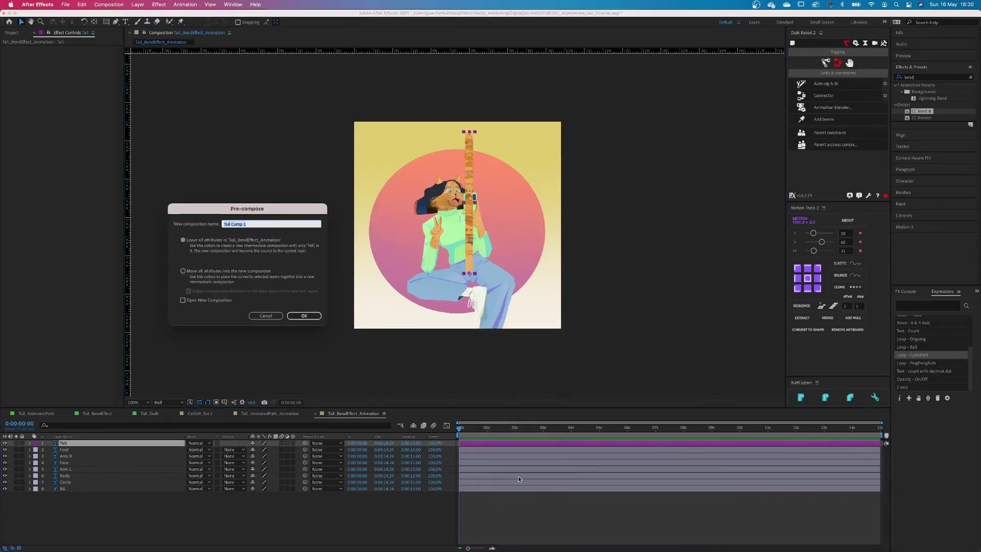
text(Tail_BendEffect_Precomp)
key(Return)
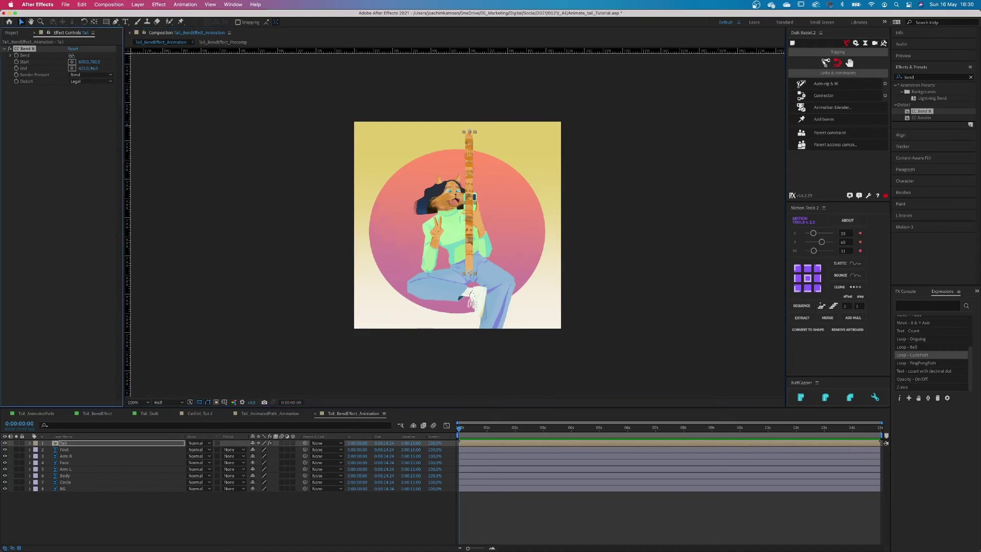
Bend the tail out to the right with CC Bend It and align the End and Start points with its tip and base
drag(72, 56, 104, 55)
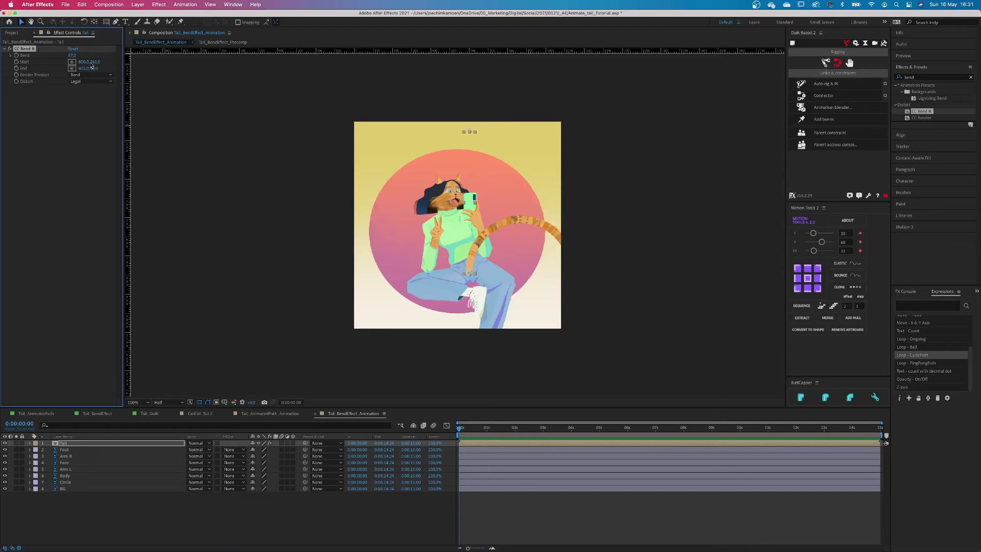
mouse_move(469, 131)
mouse_down()
mouse_move(430, 204)
mouse_move(445, 173)
mouse_move(527, 195)
mouse_move(526, 210)
mouse_move(470, 132)
mouse_up()
mouse_move(469, 260)
mouse_down()
mouse_move(462, 228)
mouse_move(454, 278)
mouse_move(470, 276)
mouse_up()
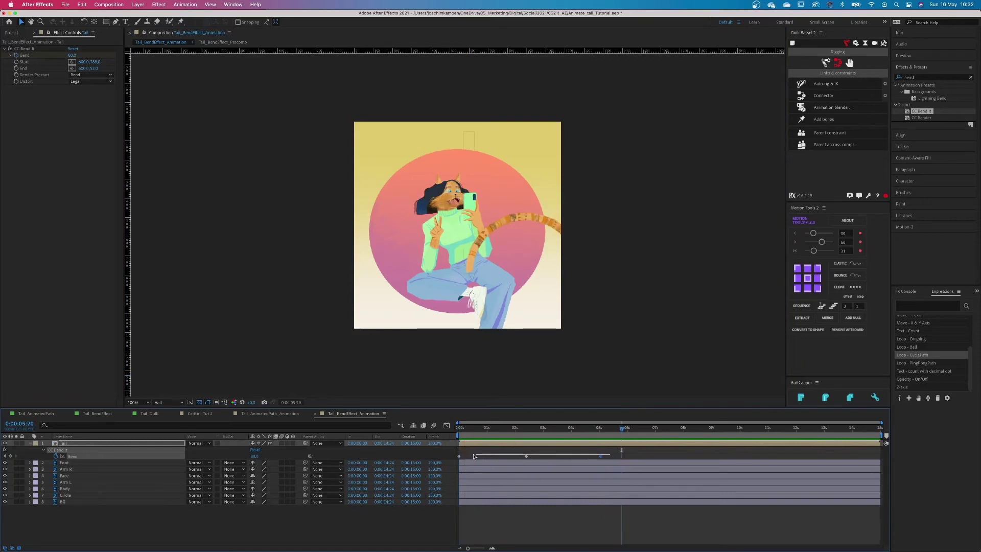
Ease all three Bend keyframes on the Tail layer with Motion Tools and preview from the beginning
drag(610, 454, 459, 459)
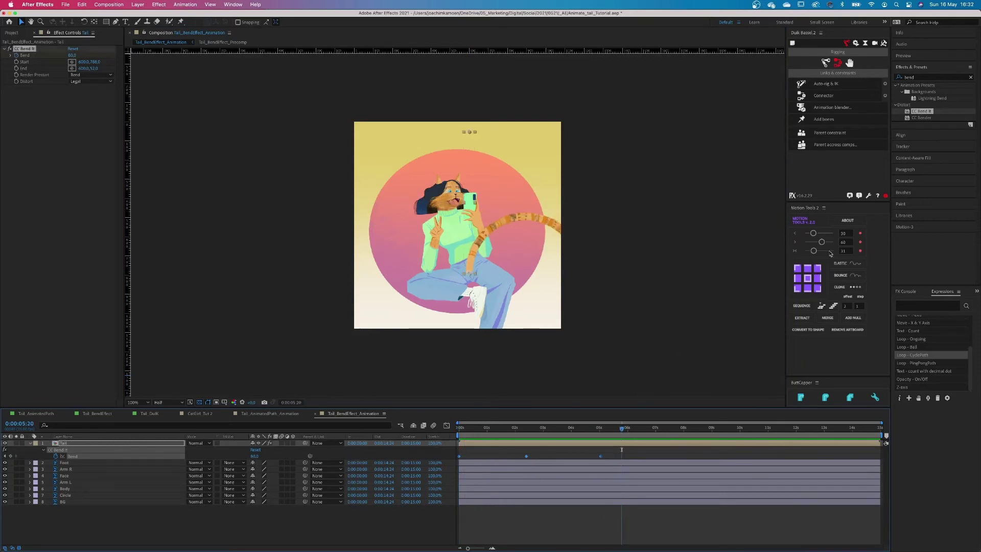
drag(814, 251, 823, 253)
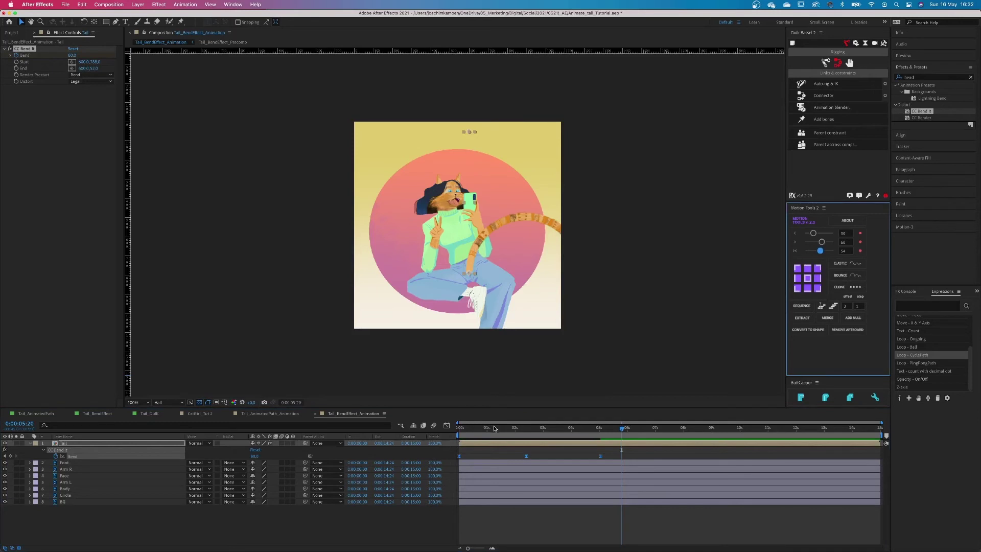
drag(493, 427, 426, 434)
key(space)
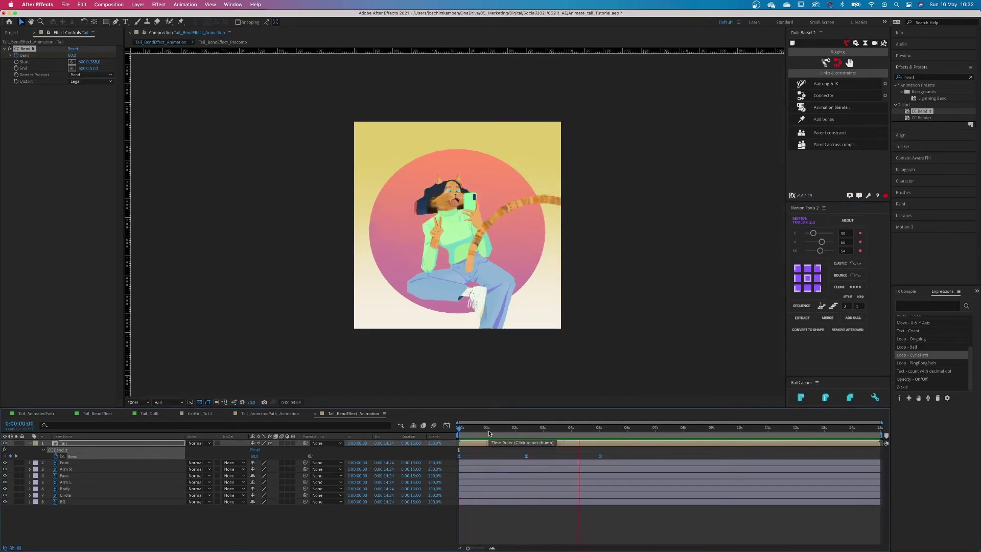
key(space)
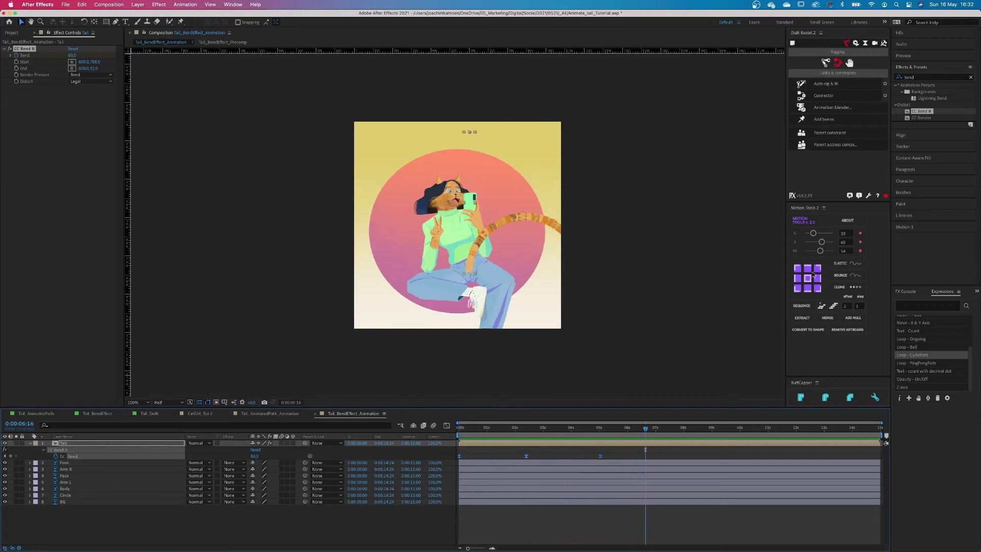
Lower the Bend keyframes' combined ease in Motion Tools to about 40 and preview from the beginning
drag(820, 251, 818, 252)
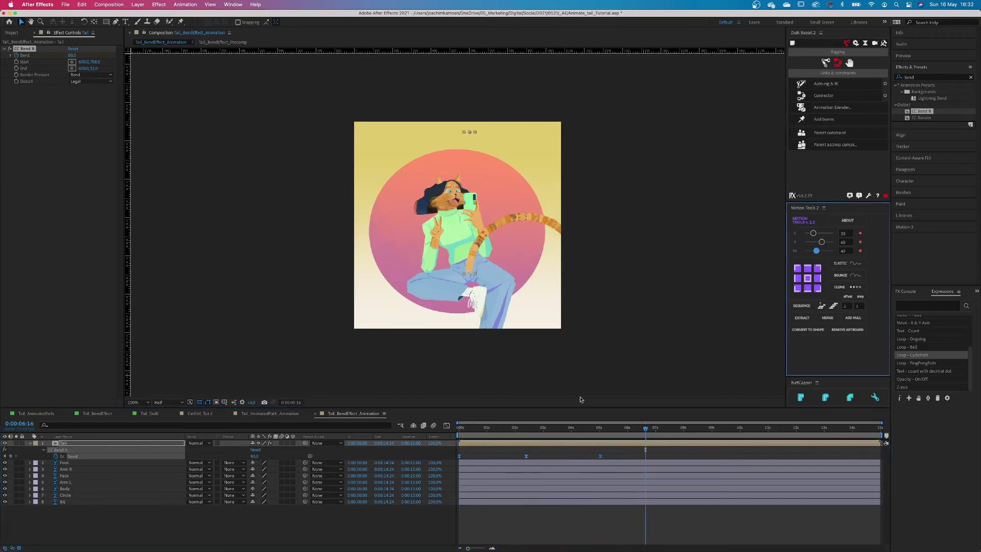
click(461, 428)
key(space)
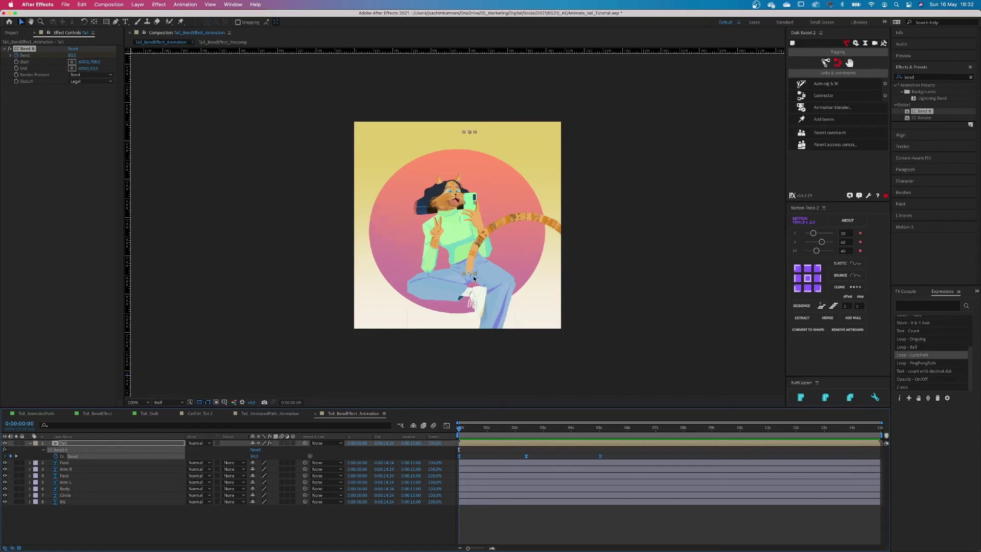
Shift the tail slightly left and down, realign the CC Bend It Start and End points with it, and preview
mouse_move(469, 267)
mouse_down()
mouse_move(395, 275)
mouse_move(451, 274)
mouse_up()
drag(469, 272, 452, 280)
drag(469, 131, 452, 136)
key(space)
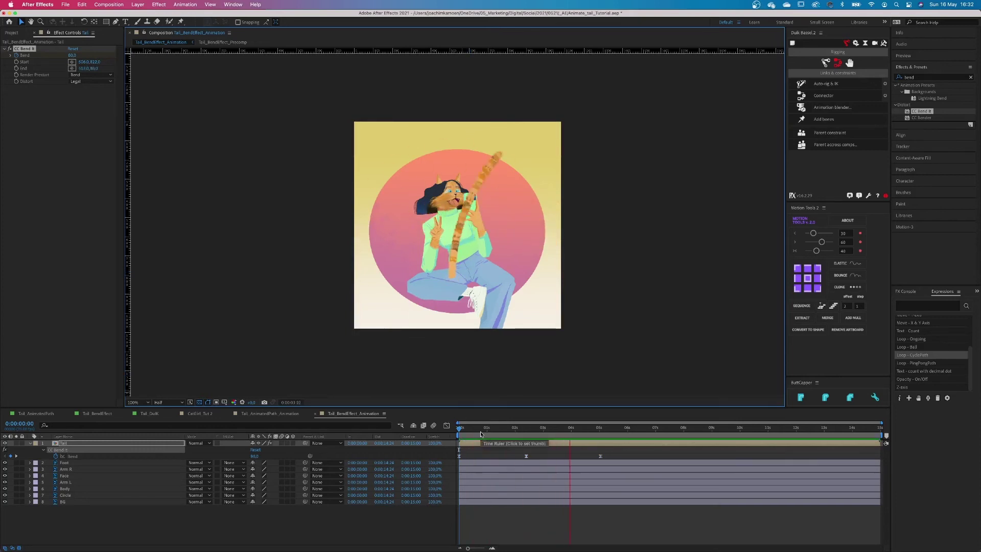
key(space)
Label the pre-composed Tail layer purple, place it directly below the Body layer, and preview from the beginning
click(35, 443)
click(55, 492)
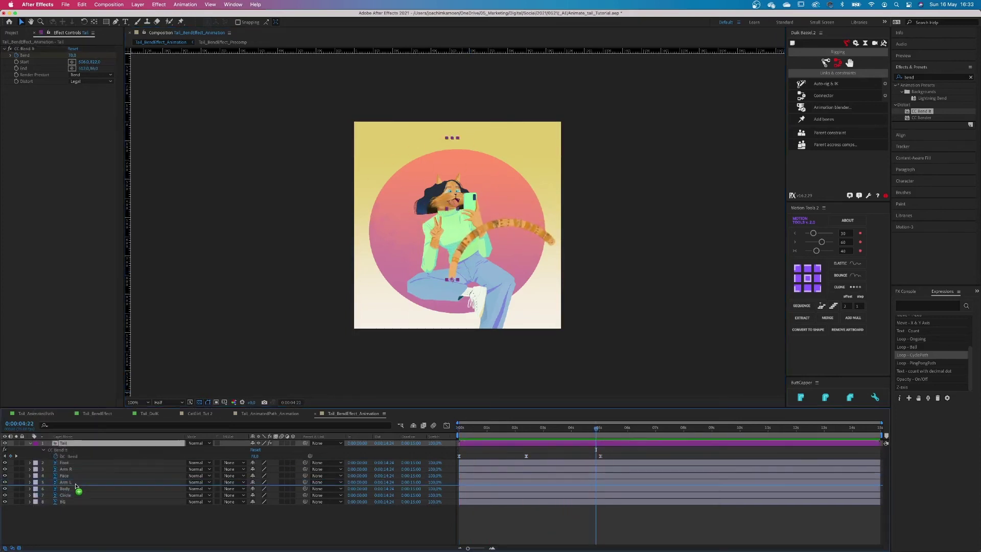
drag(75, 486, 76, 493)
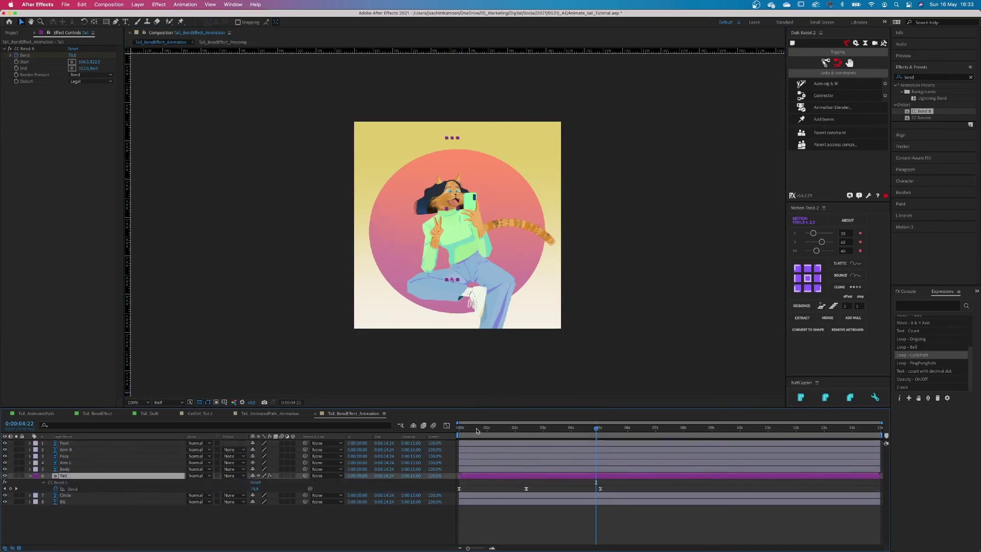
drag(477, 430, 453, 434)
key(space)
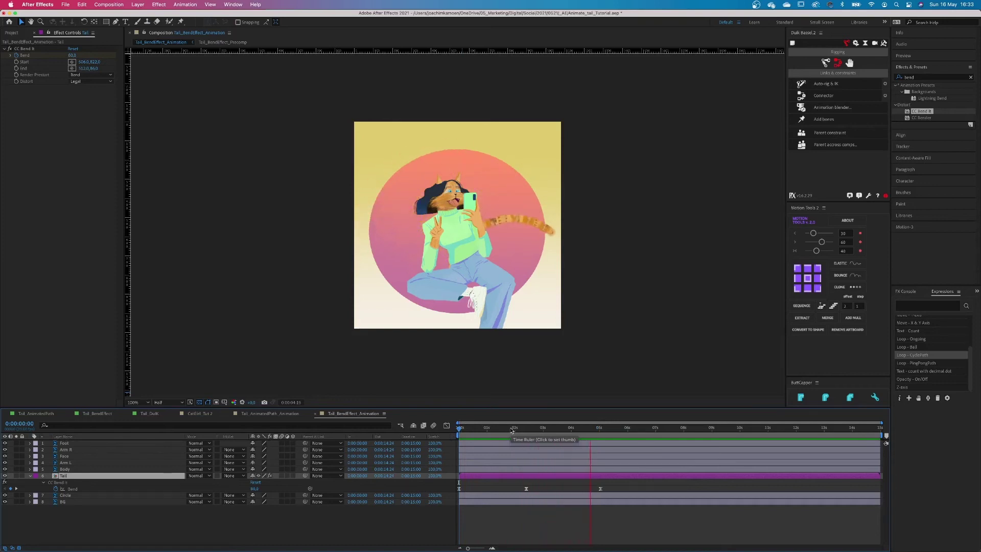
key(space)
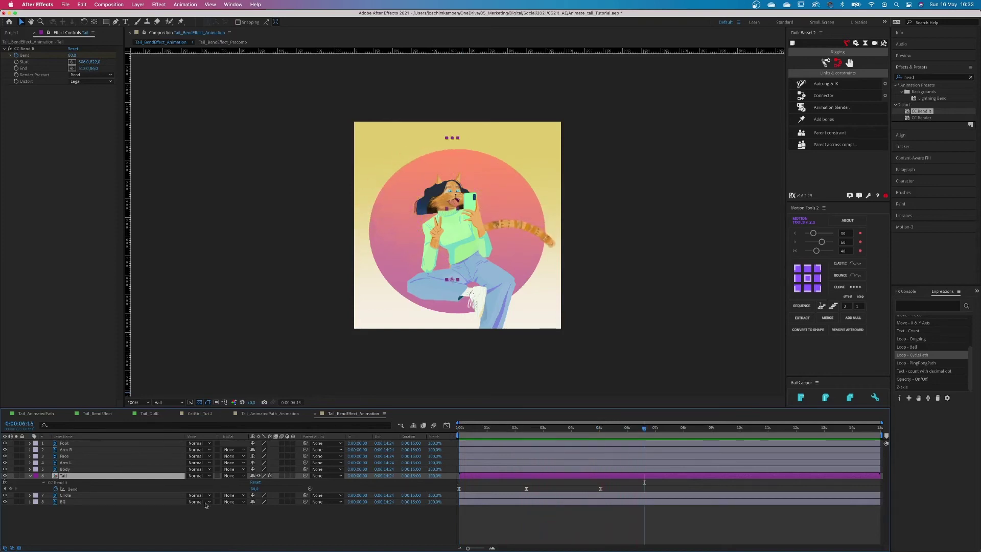
Add a loopOut() expression line to the Tail layer's Bend property and preview the loop from the beginning
click(56, 489)
alt+click(55, 489)
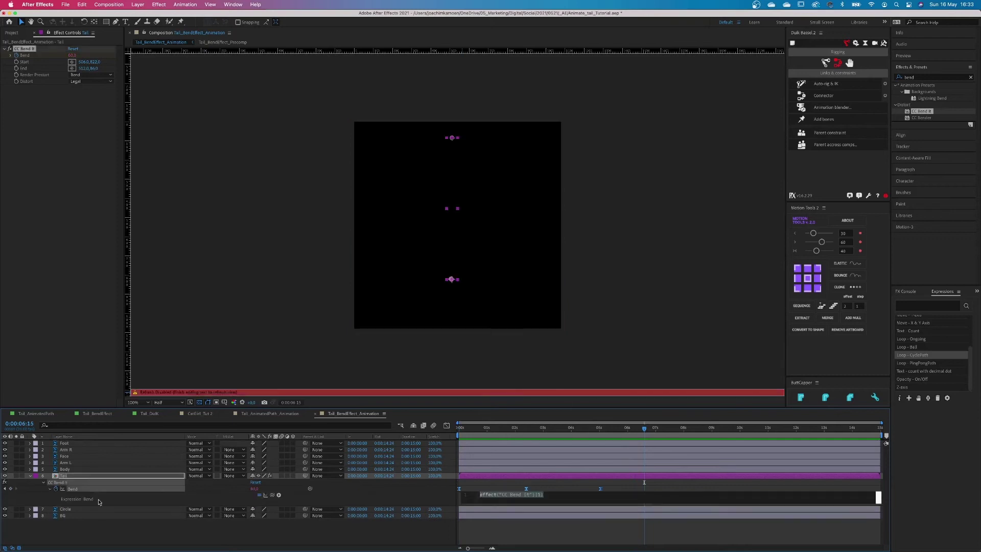
click(549, 498)
key(Return)
text(loop)
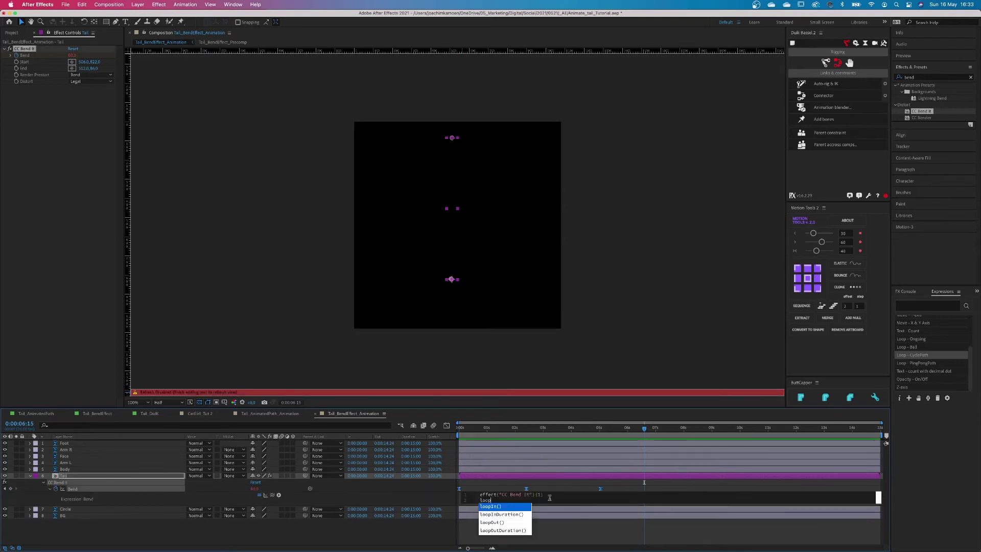
click(493, 522)
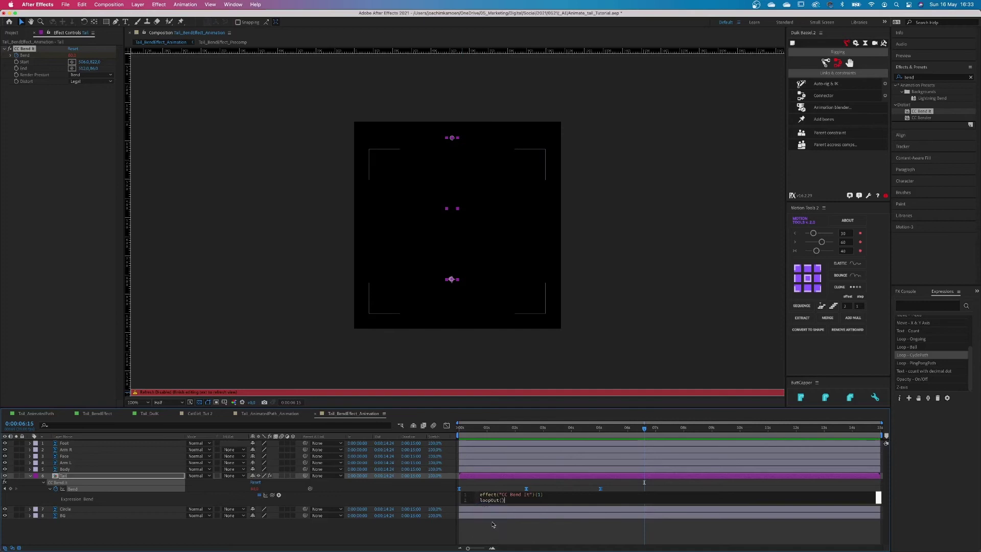
click(548, 482)
click(458, 431)
key(space)
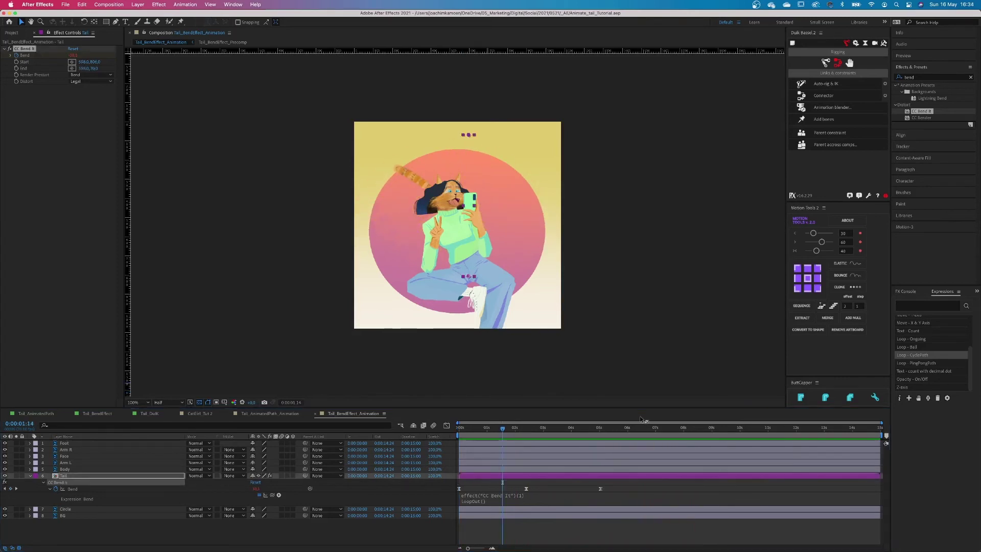
Create a new composition named Tail_DuIK_Animation
key(super+n)
text(Tail_DuIK_Animation)
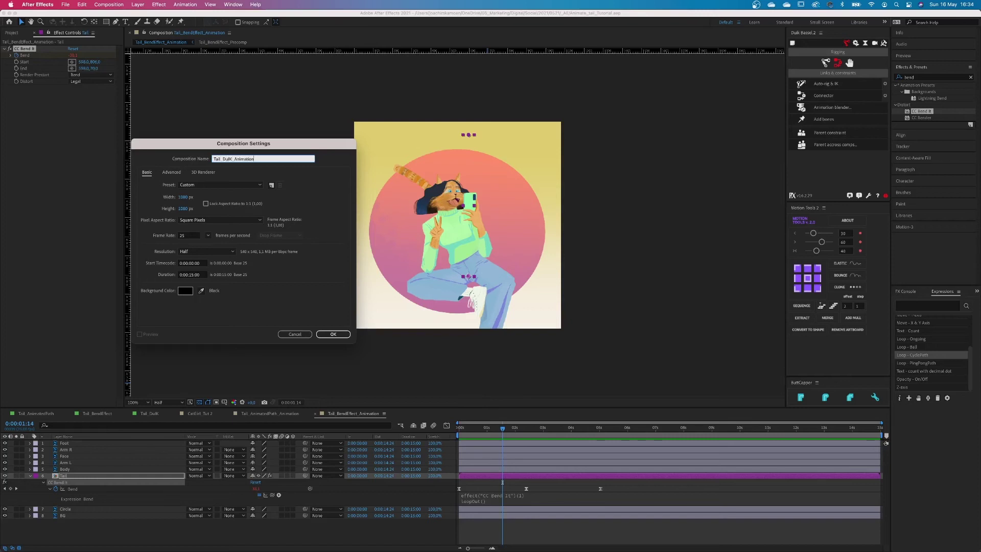
click(333, 333)
Copy all CatGirl_Tut 2 layers into the Tail_DuIK_Animation composition and show their layer names
click(200, 413)
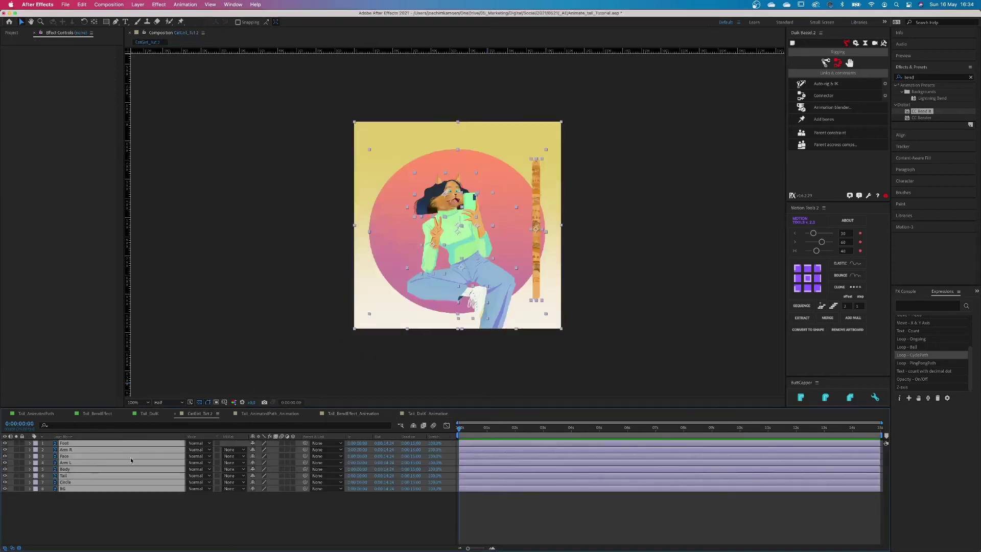
click(431, 413)
key(super+v)
click(508, 495)
click(69, 437)
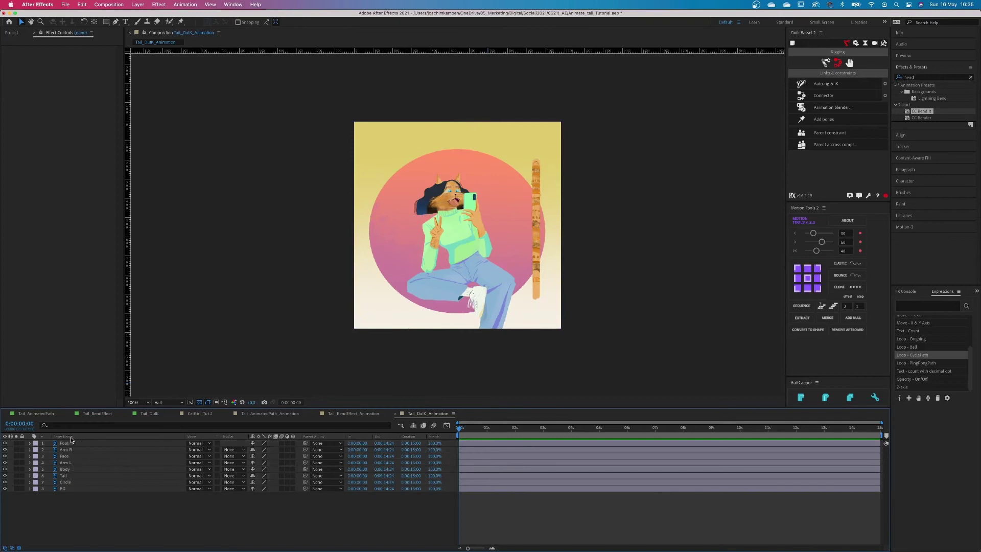
Move the Tail layer's anchor point to its bottom centre and centre the tail horizontally in the composition
drag(186, 438, 103, 439)
click(65, 475)
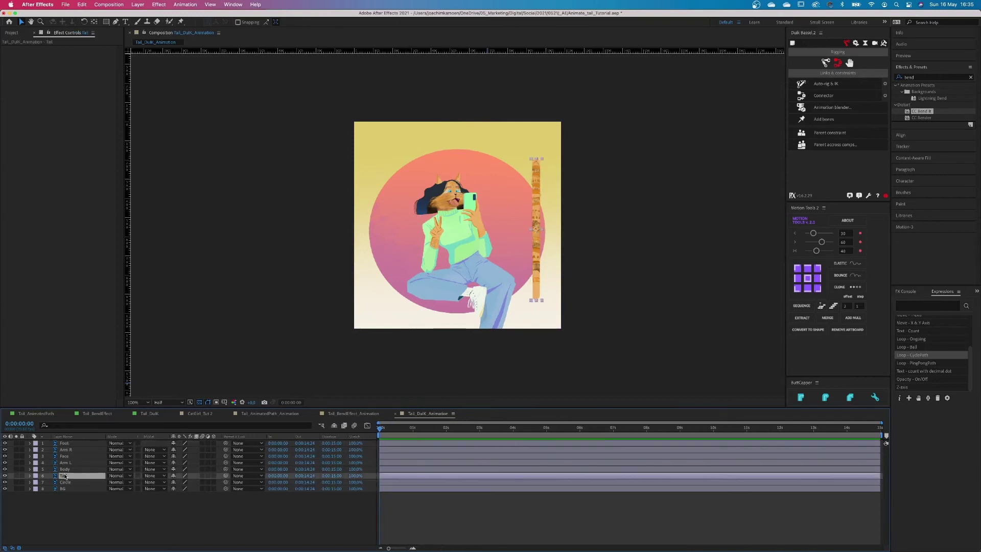
key(r)
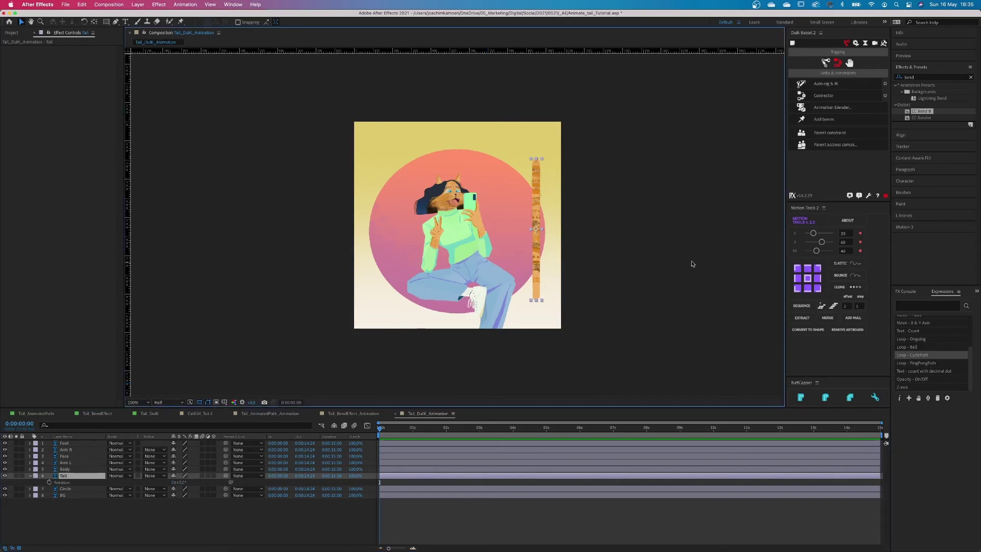
click(808, 289)
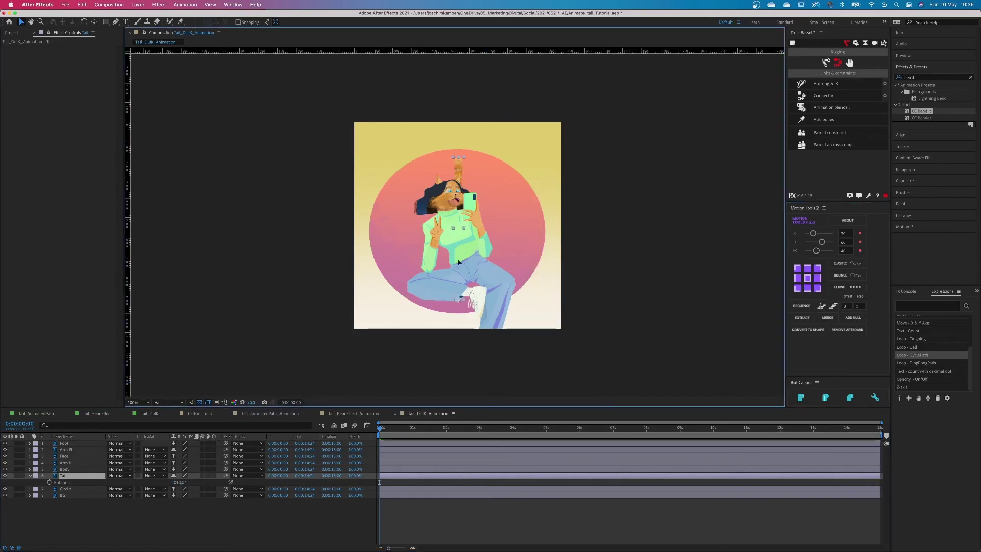
click(910, 135)
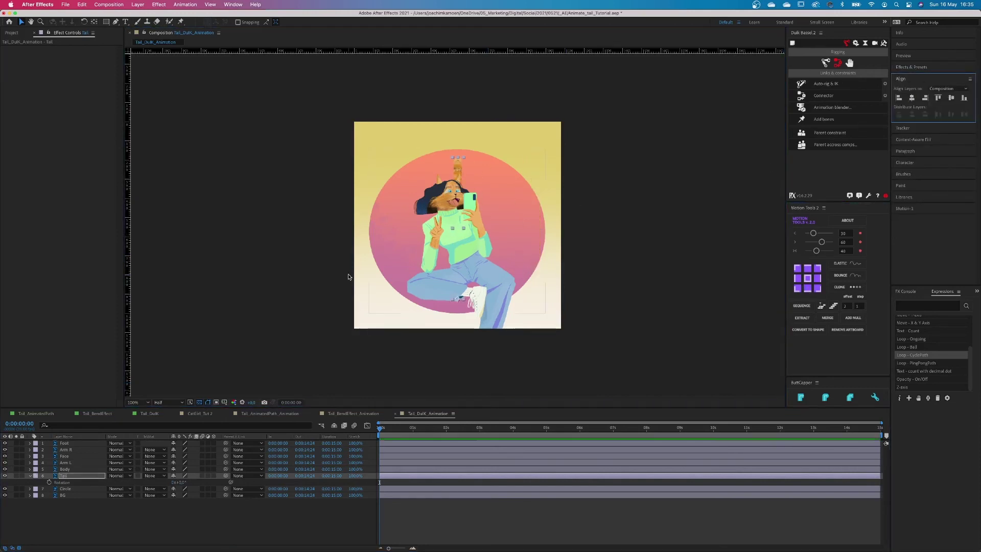
Label the Tail layer purple and move it to the top of the layer stack
click(36, 475)
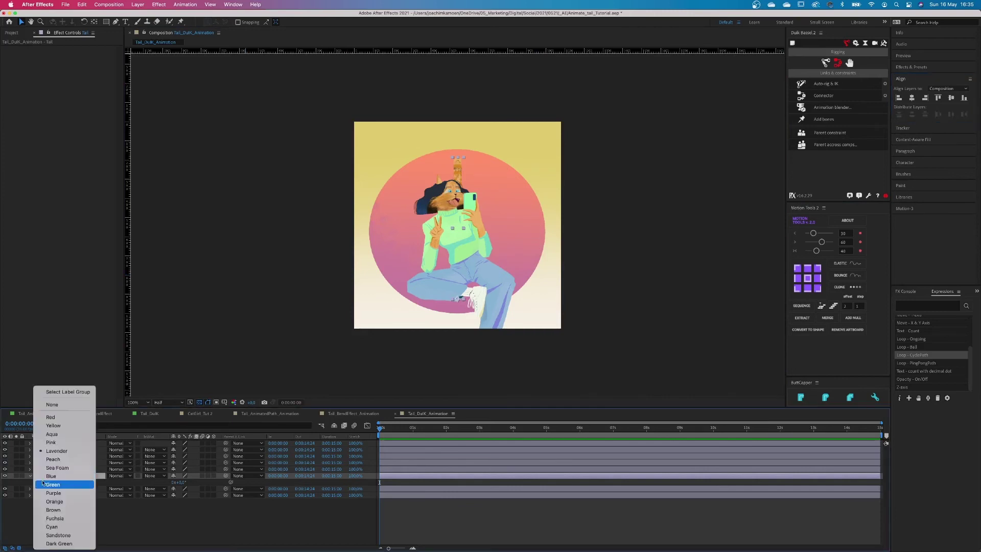
click(43, 493)
drag(64, 476, 74, 444)
Hide and lock the Foot, Arm R, Face, Arm L and Body layers
click(67, 457)
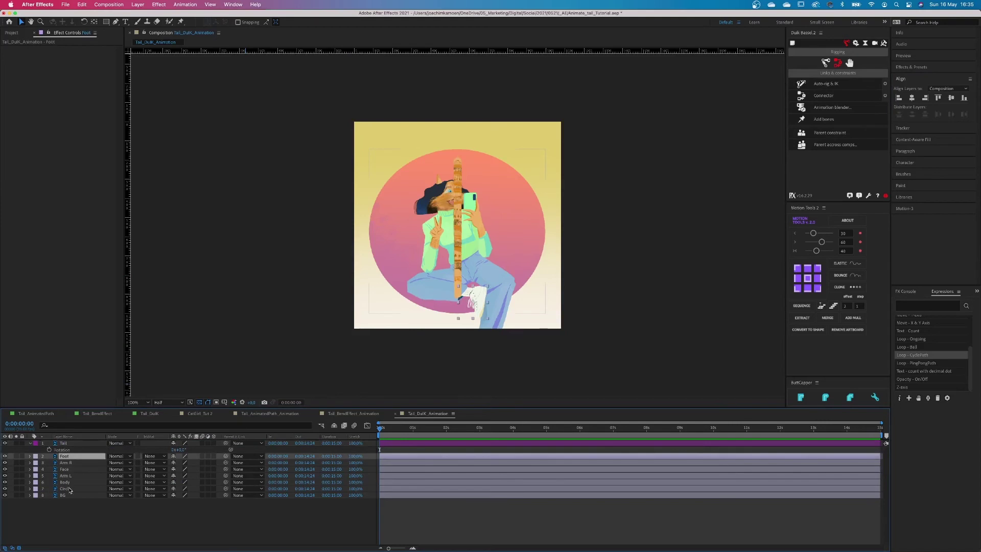
shift+click(67, 483)
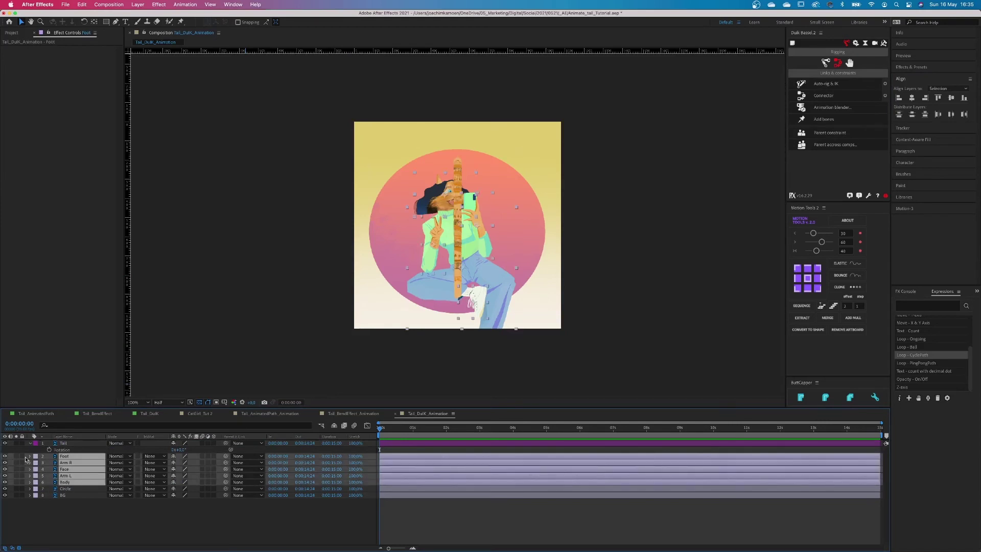
drag(22, 456, 4, 482)
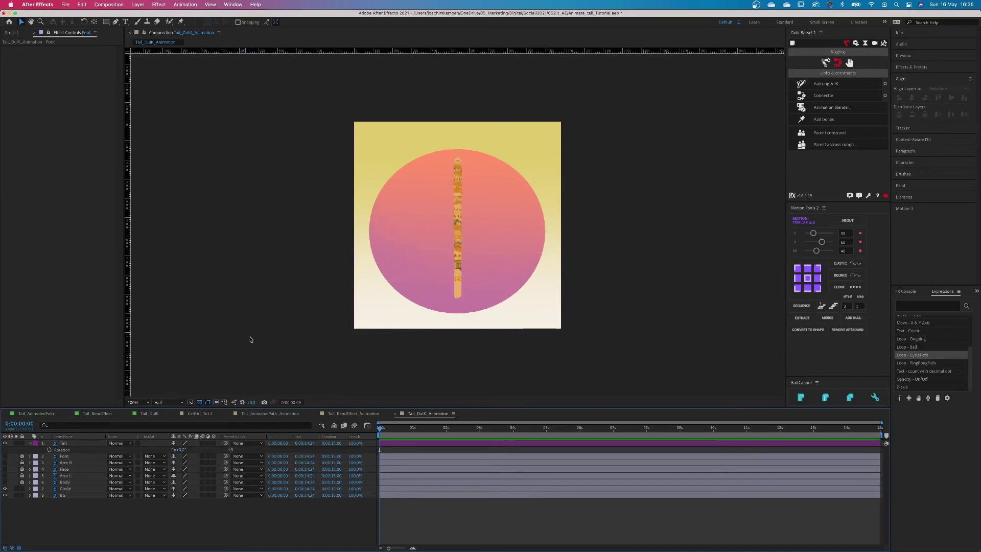
Place a vertical guide through the tail's centre and add evenly spaced Puppet pins along it from the base of the Tail layer
drag(129, 228, 458, 241)
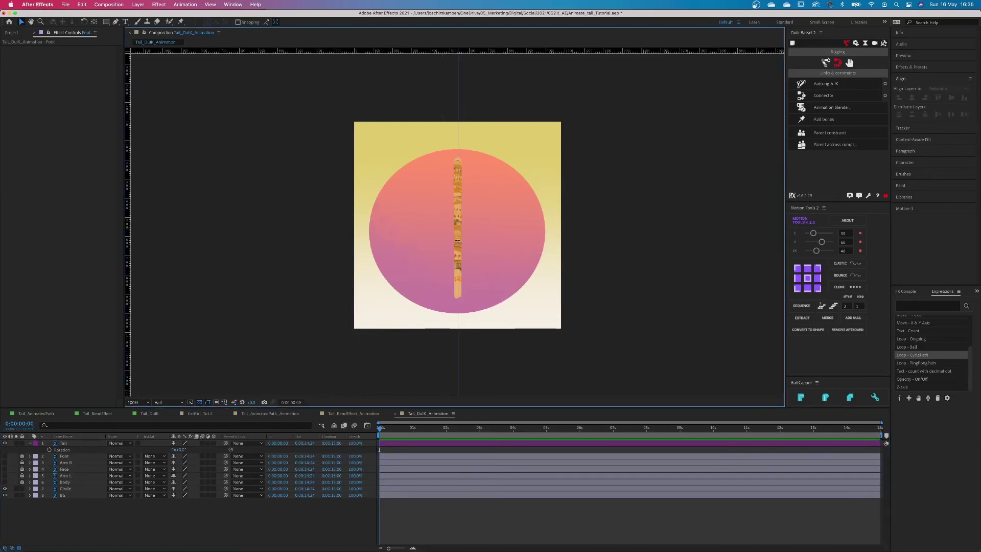
click(412, 445)
scroll(470, 182, up, 4)
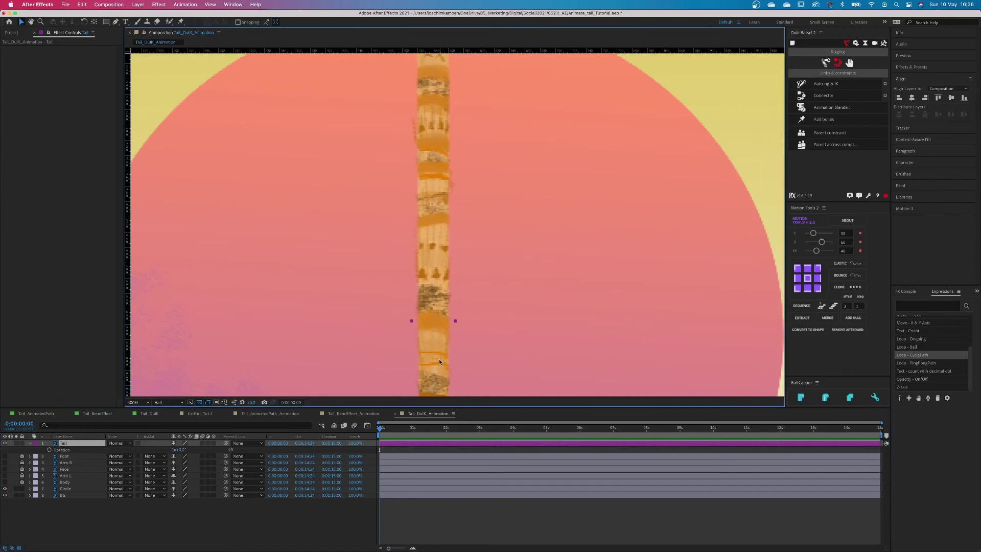
drag(439, 361, 400, 124)
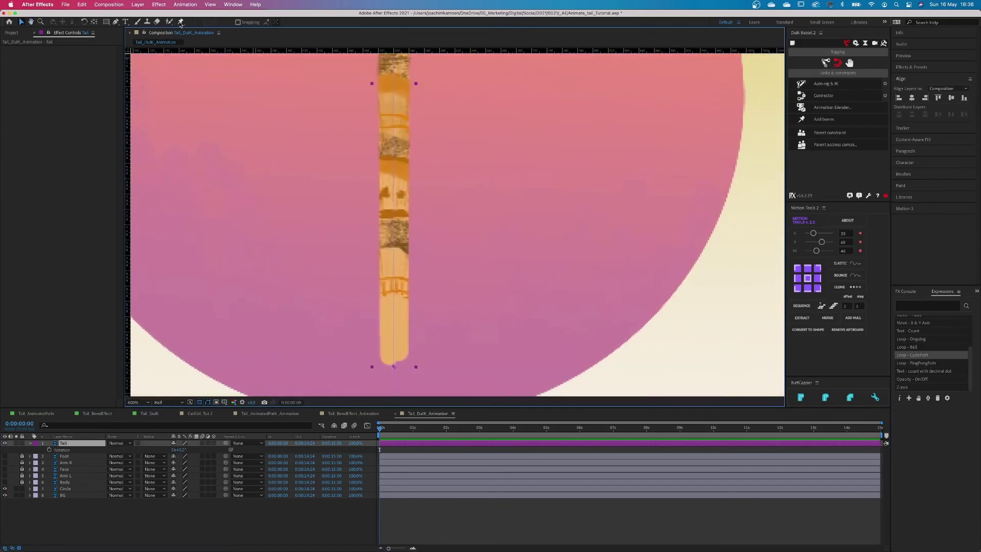
click(180, 21)
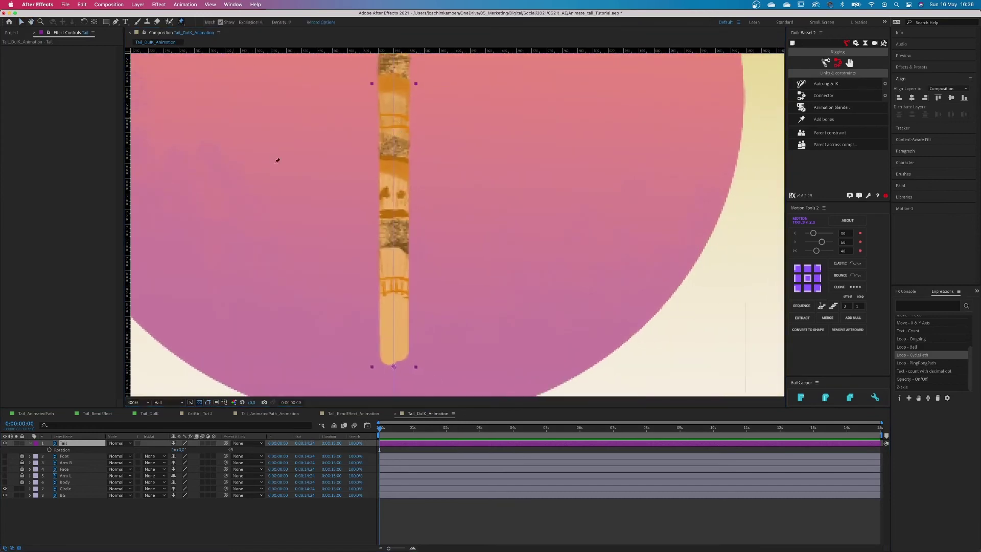
click(395, 364)
click(394, 320)
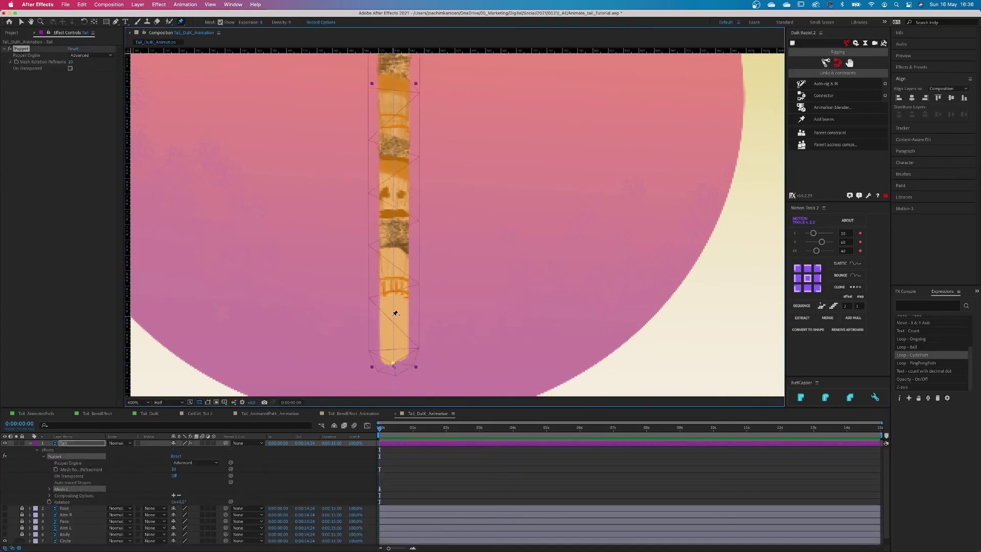
click(394, 277)
click(394, 235)
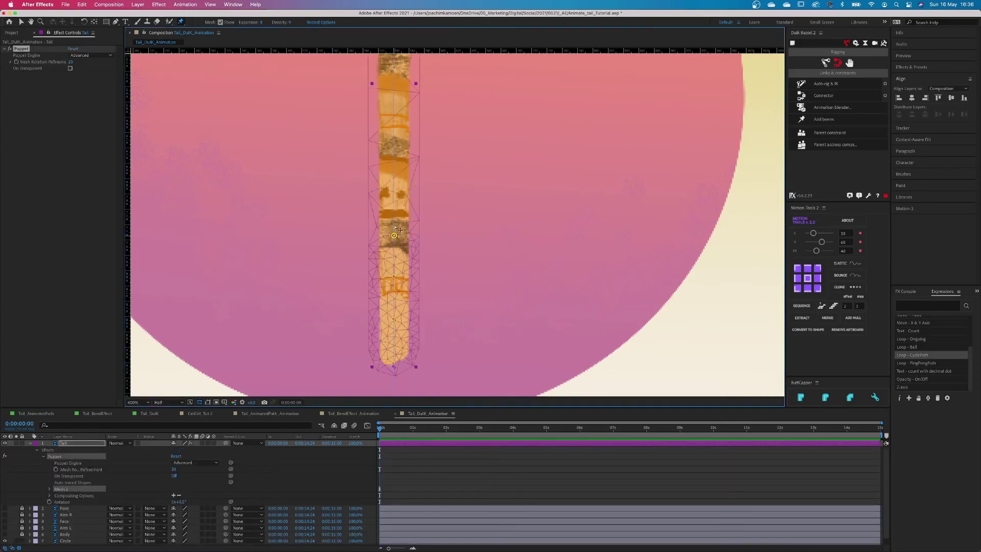
Continue adding Puppet pins along the centre guide up the rest of the tail, ending at its tip
drag(397, 194, 391, 294)
scroll(391, 296, up, 3)
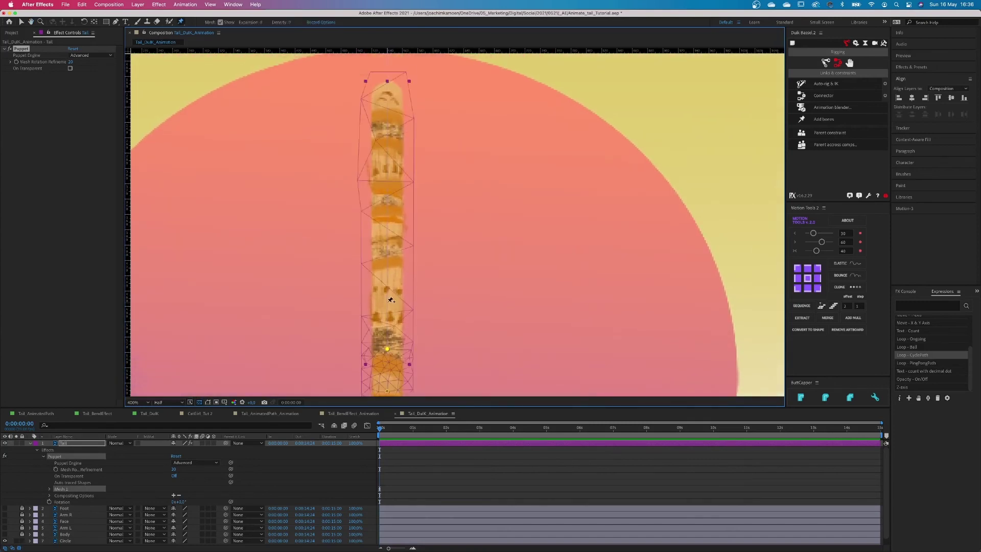
click(387, 308)
click(387, 265)
scroll(387, 265, up, 3)
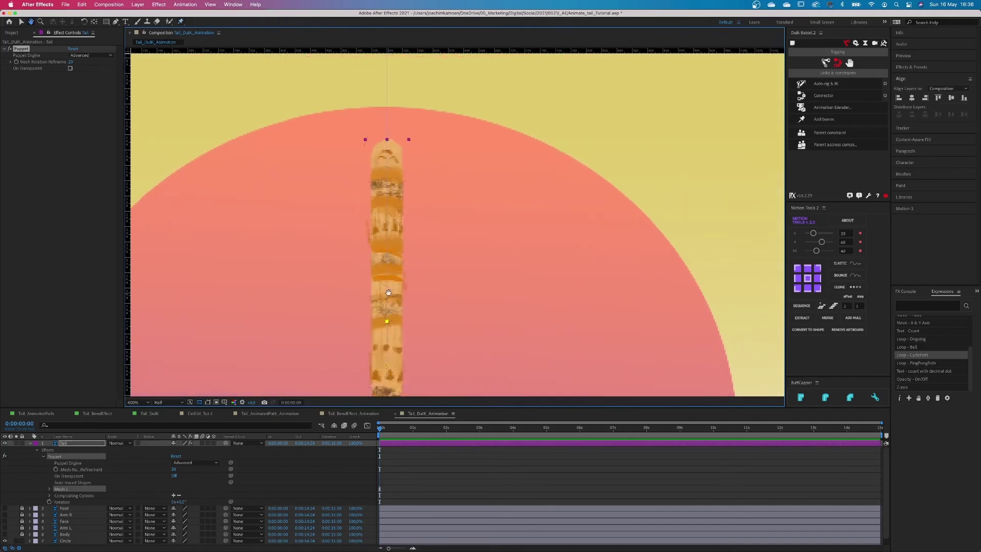
scroll(395, 326, up, 3)
click(390, 328)
click(390, 287)
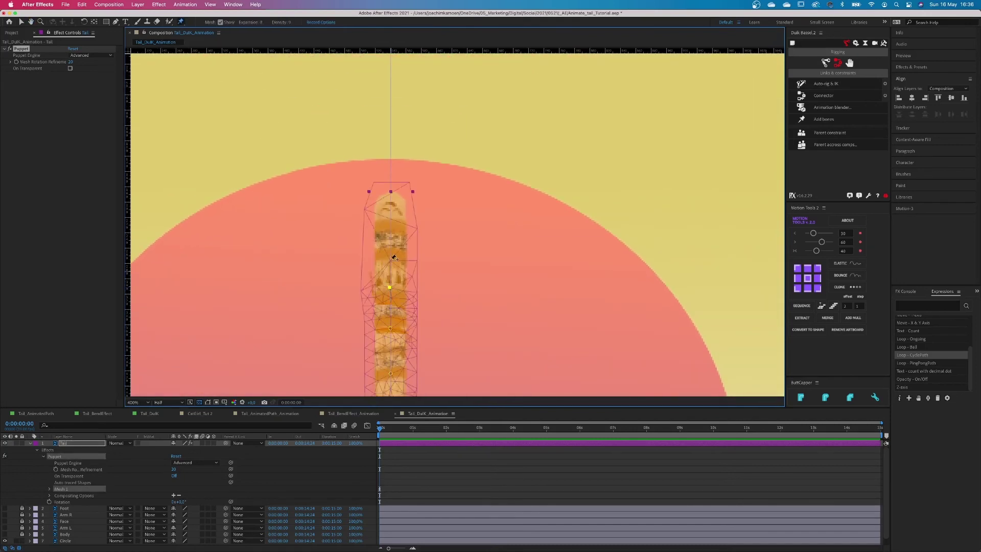
click(390, 258)
click(391, 231)
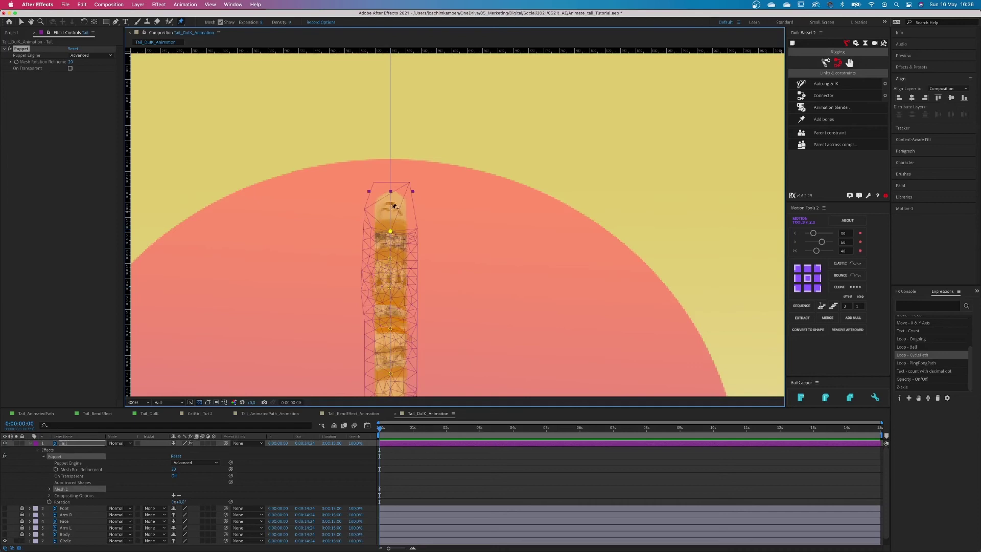
click(390, 200)
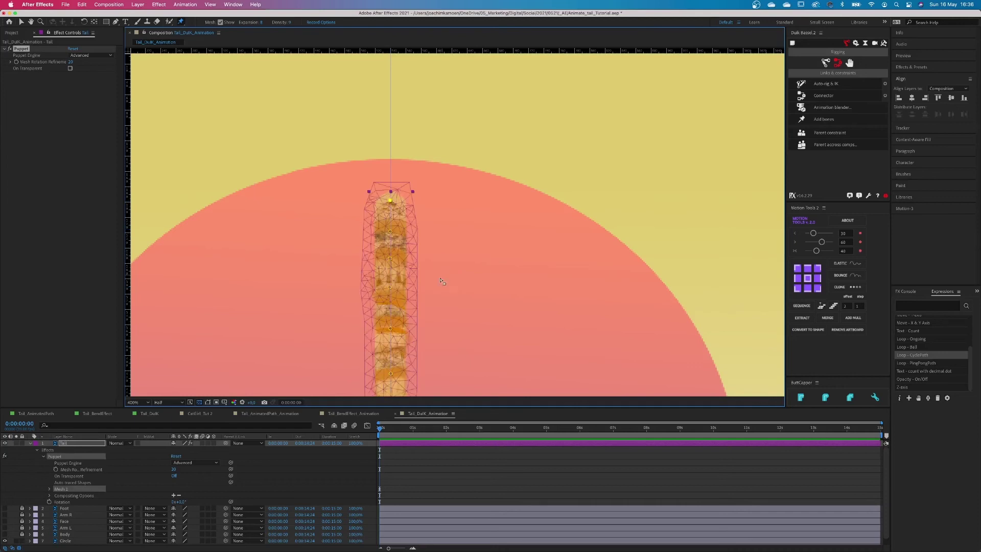
Select all the tail's puppet pins under the mesh's Deform group and add DuIK bones to them
click(49, 489)
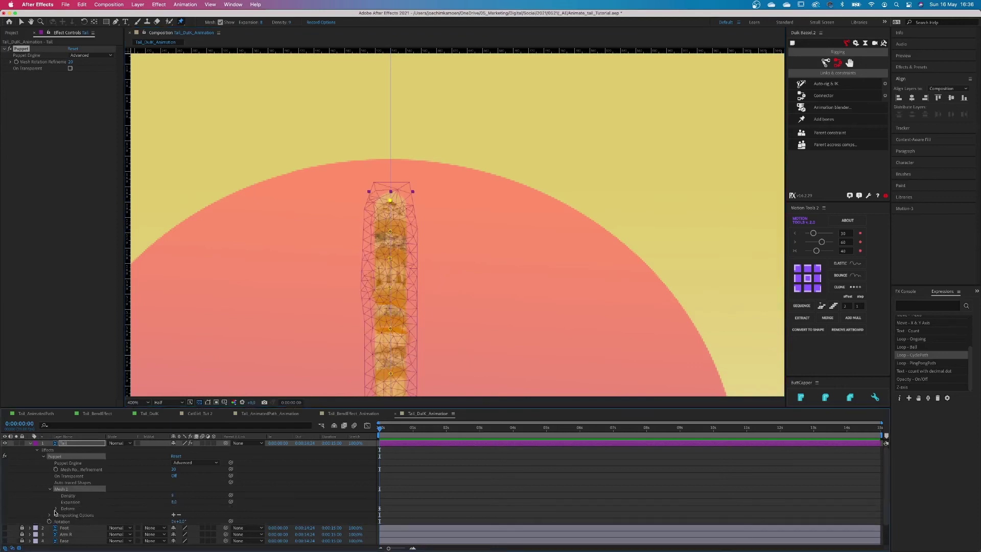
click(57, 509)
scroll(79, 472, down, 3)
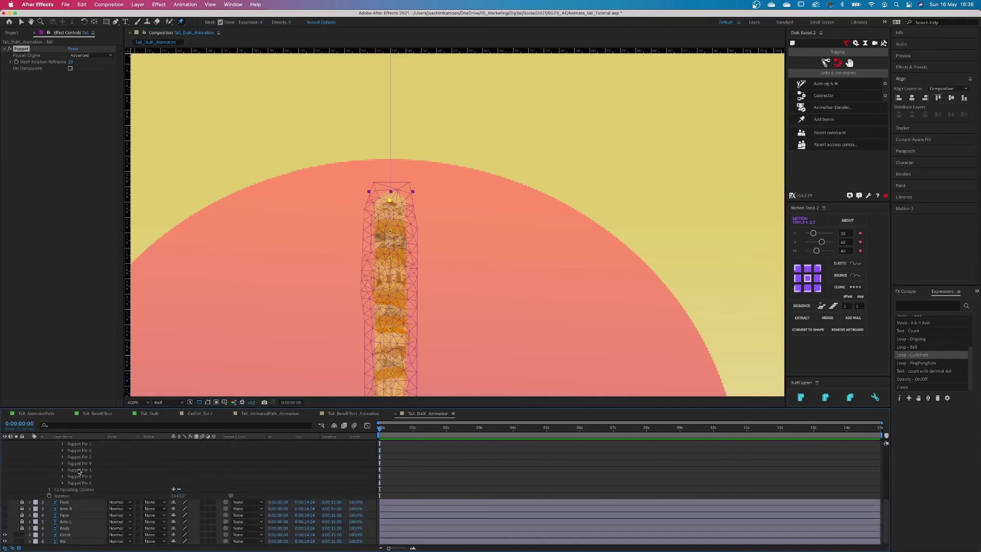
shift+click(82, 484)
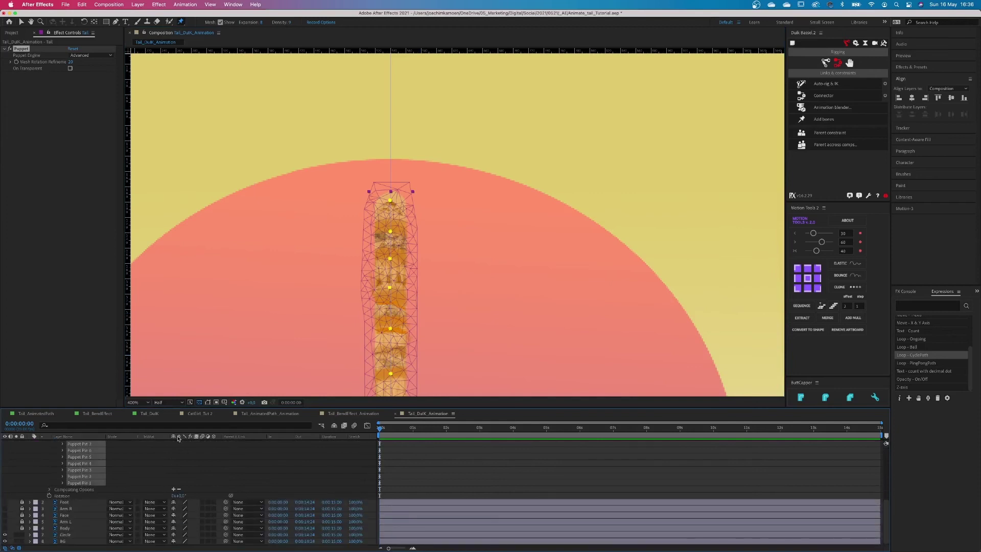
click(828, 122)
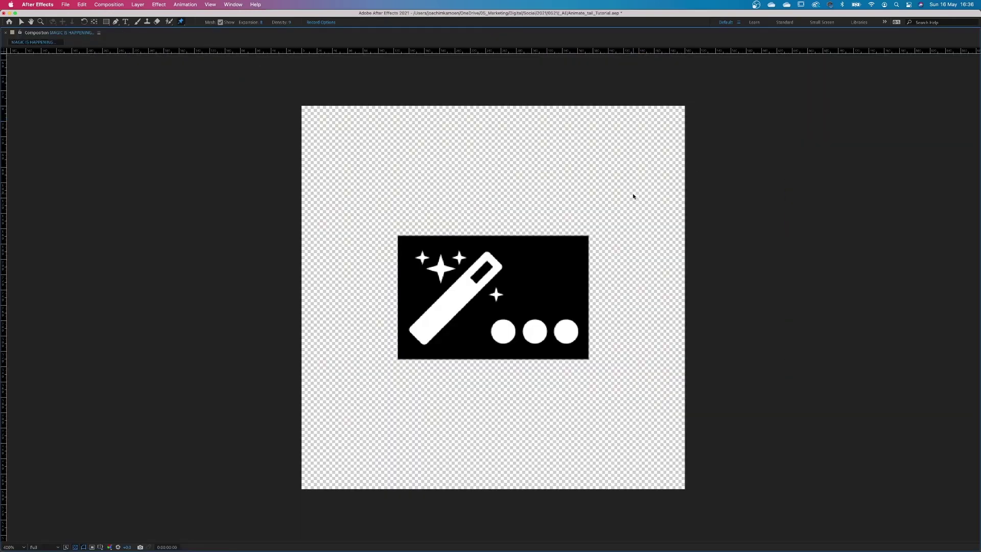
Collapse the Tail layer's properties and apply DuIK's Auto-rig & IK to all the puppet pin bone layers, from Puppet Pin 15 to Puppet Pin 1
key(comma)
key(comma)
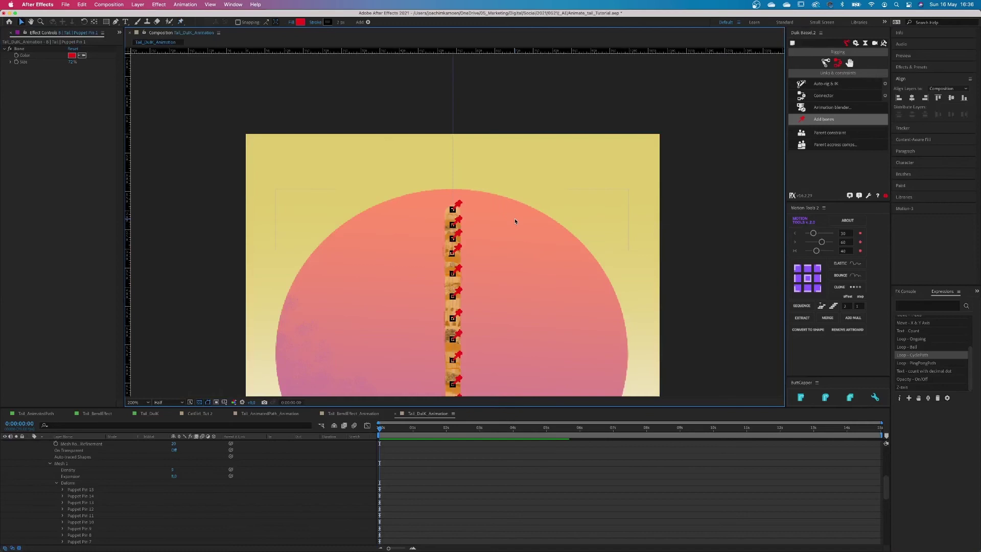
drag(462, 306, 457, 309)
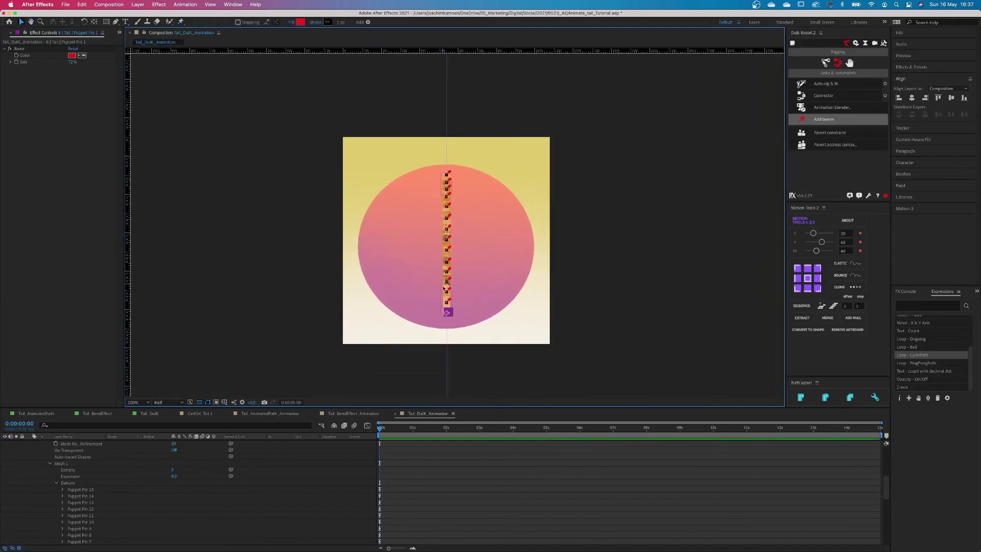
scroll(38, 480, up, 5)
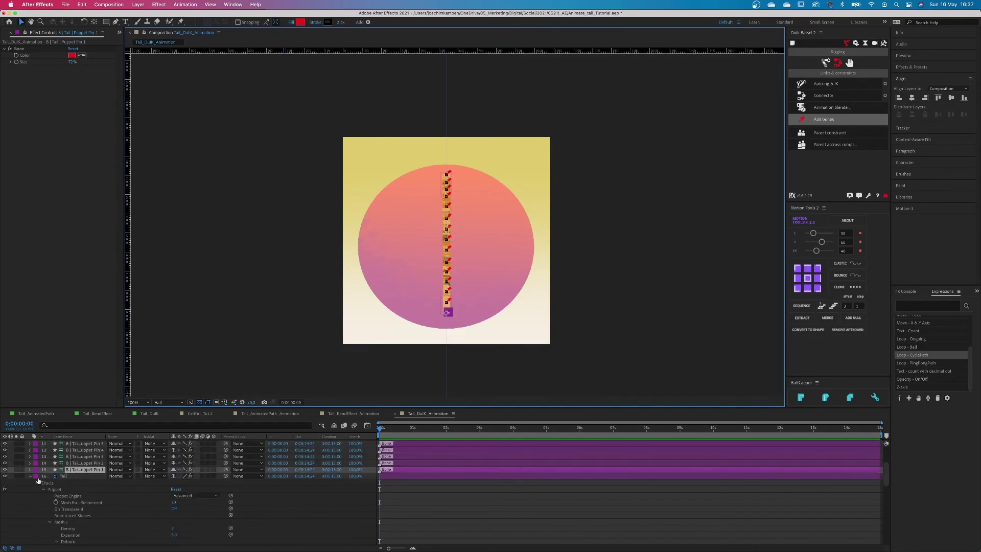
click(29, 476)
scroll(46, 478, up, 3)
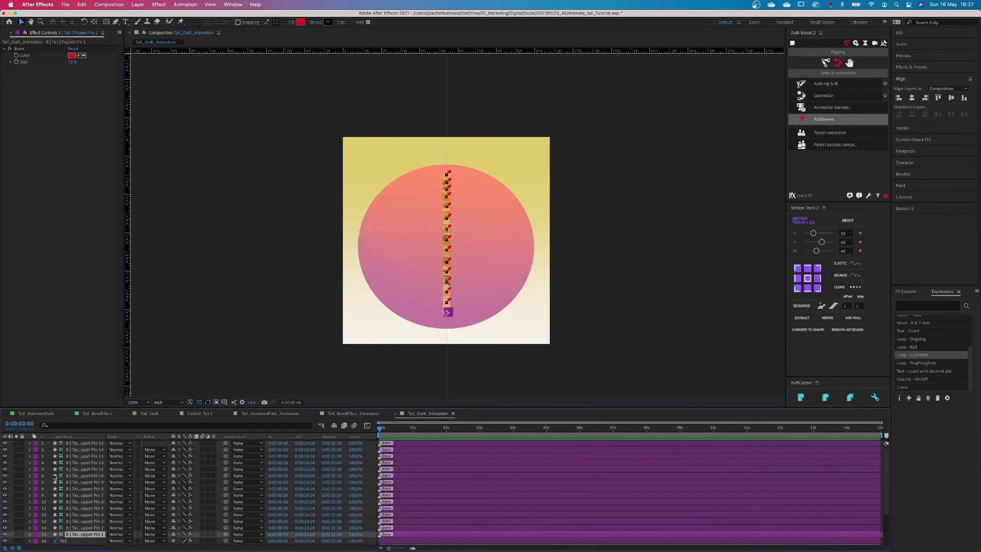
click(77, 444)
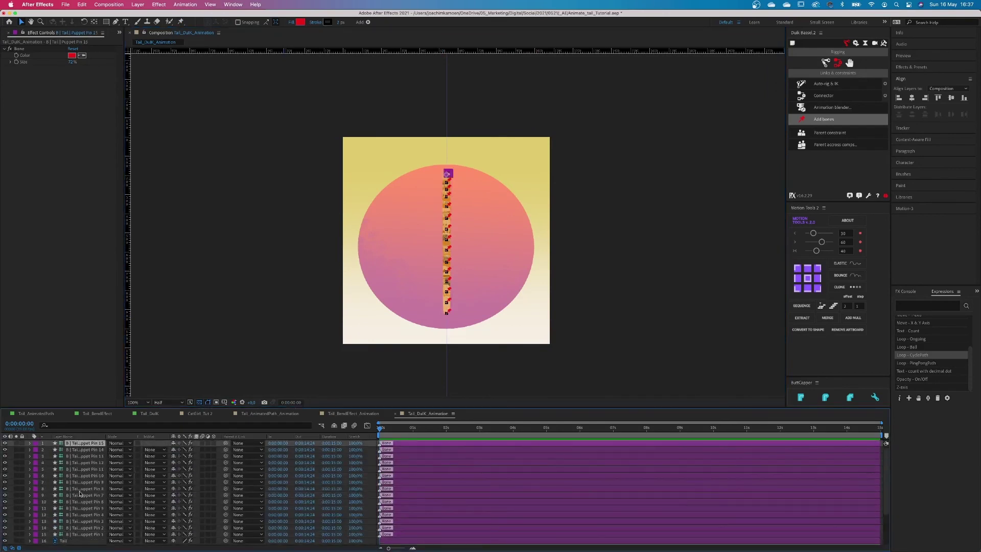
shift+click(86, 535)
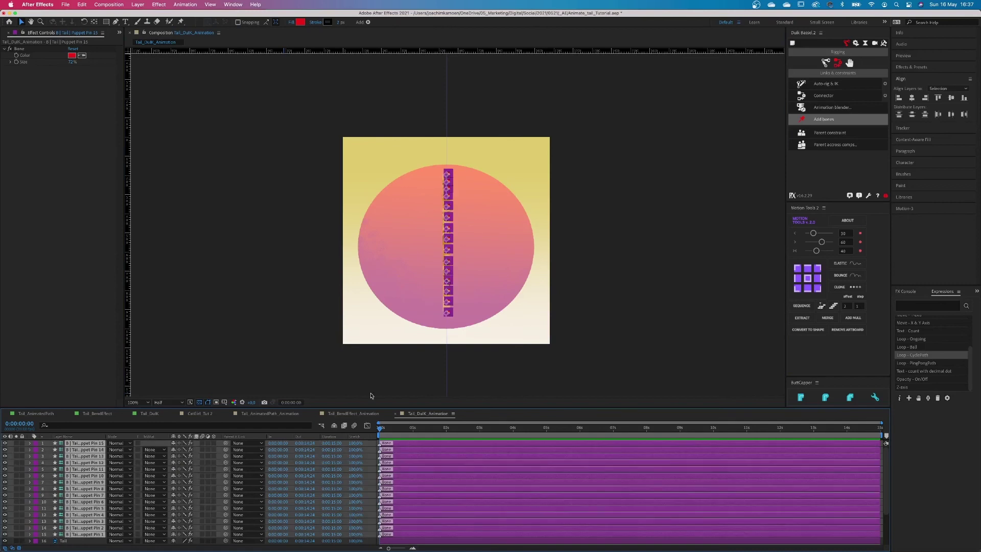
click(821, 125)
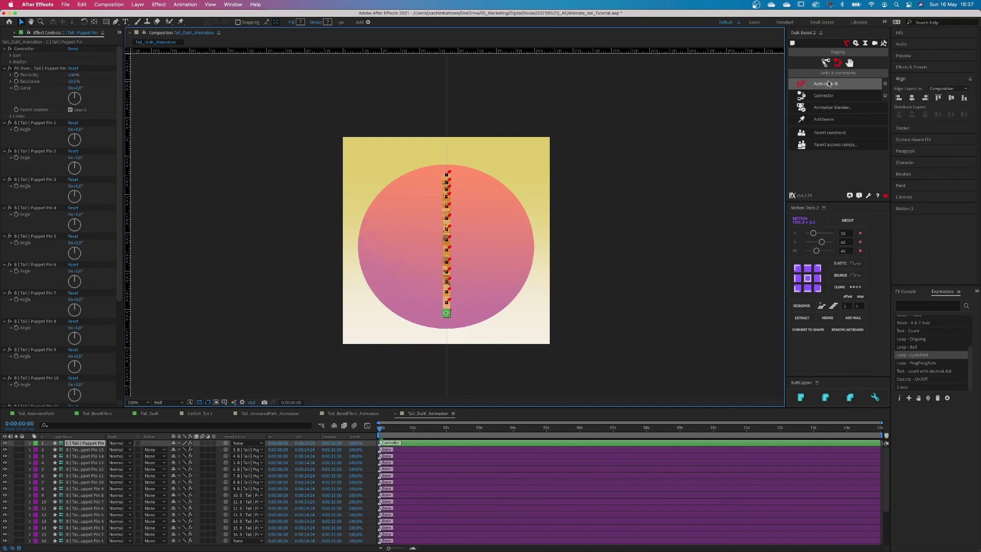
Parent the Puppet Pin 1 bone layer to the C | Tail | Puppet Pin controller
click(79, 452)
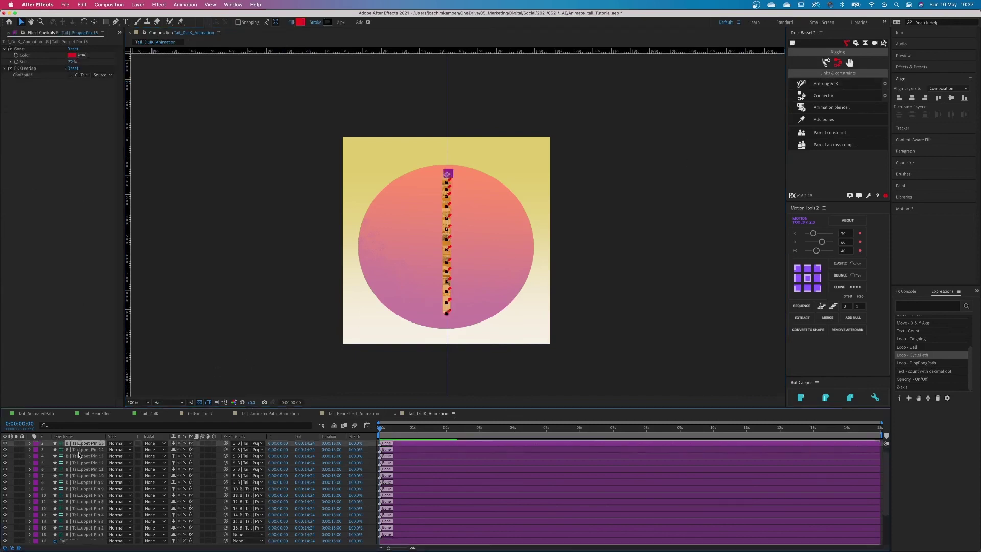
scroll(79, 457, down, 3)
click(248, 489)
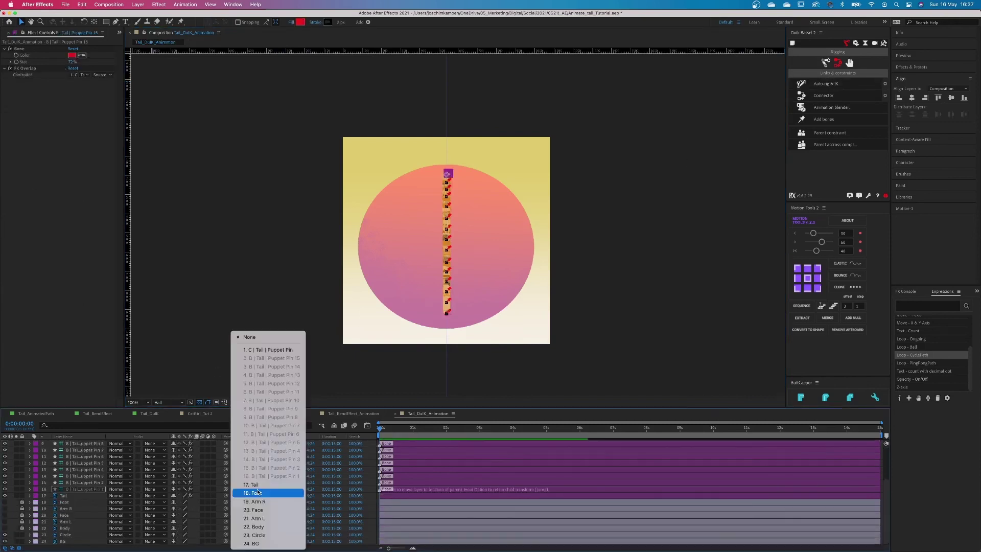
click(273, 353)
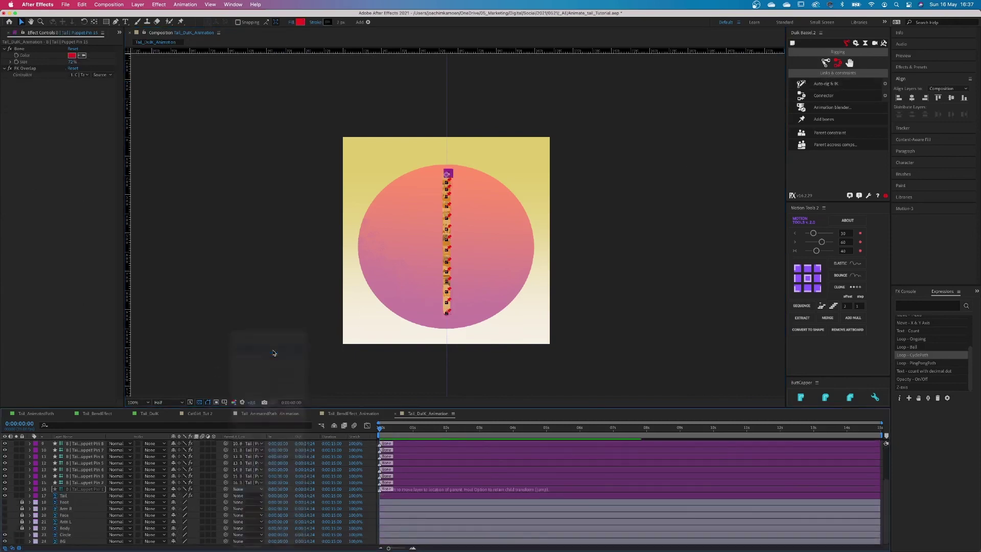
Mark all the tail's bone layers as shy and turn off their visibility
click(90, 488)
scroll(90, 490, up, 3)
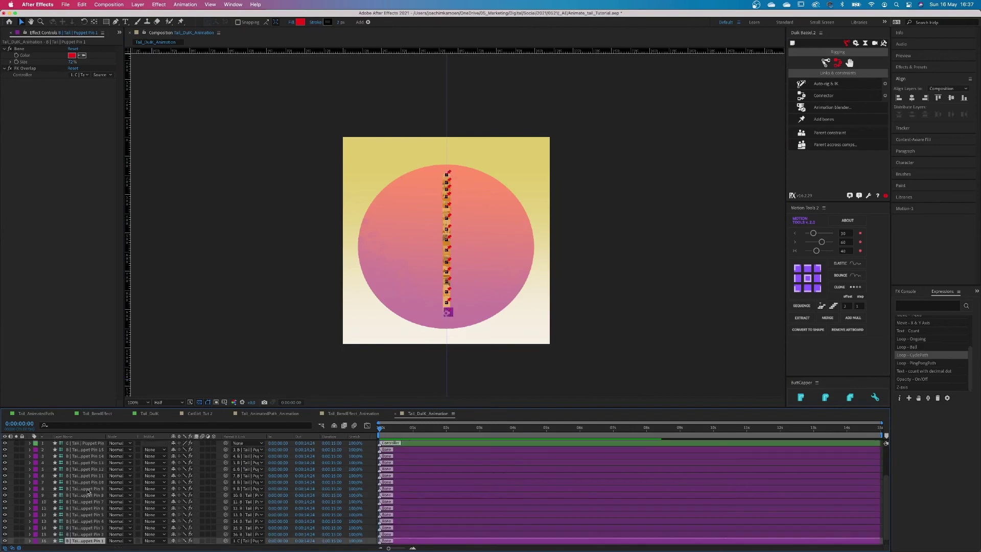
shift+click(88, 451)
click(173, 450)
click(5, 450)
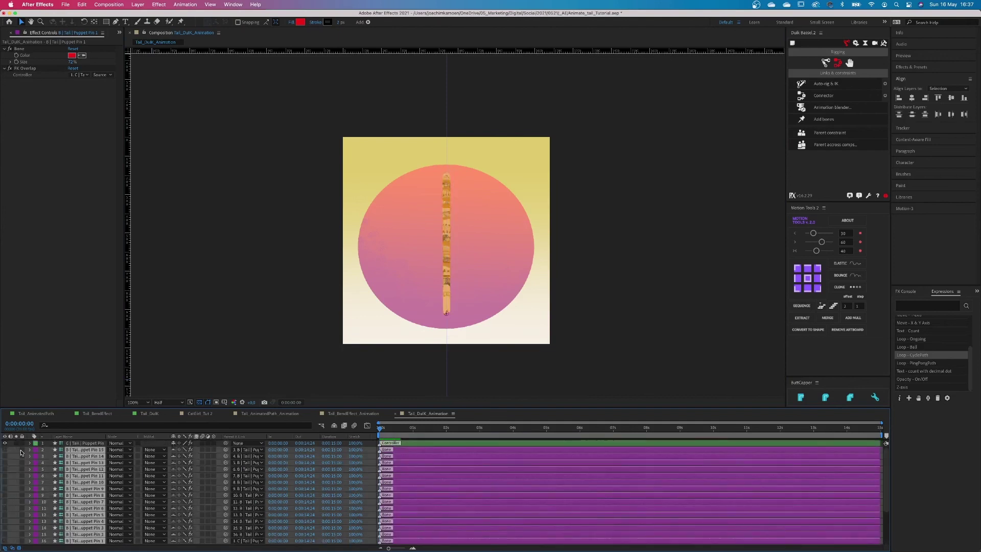
Hide the shy bone layers from the timeline and select the C | Tail | Puppet Pin controller layer
click(22, 450)
click(335, 425)
click(407, 443)
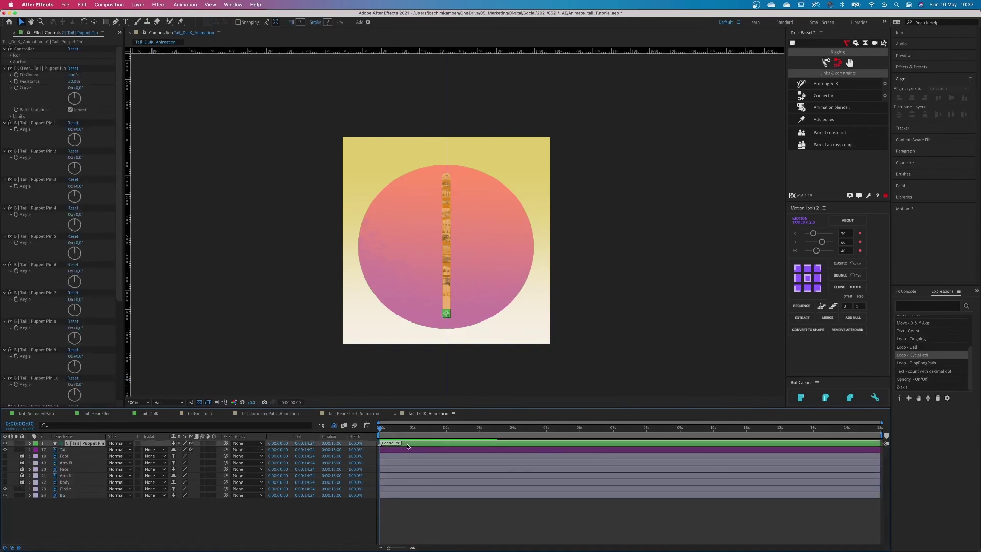
Collapse all the Puppet Pin bone effects on the controller, from Puppet Pin 1 to Puppet Pin 15
scroll(30, 205, down, 5)
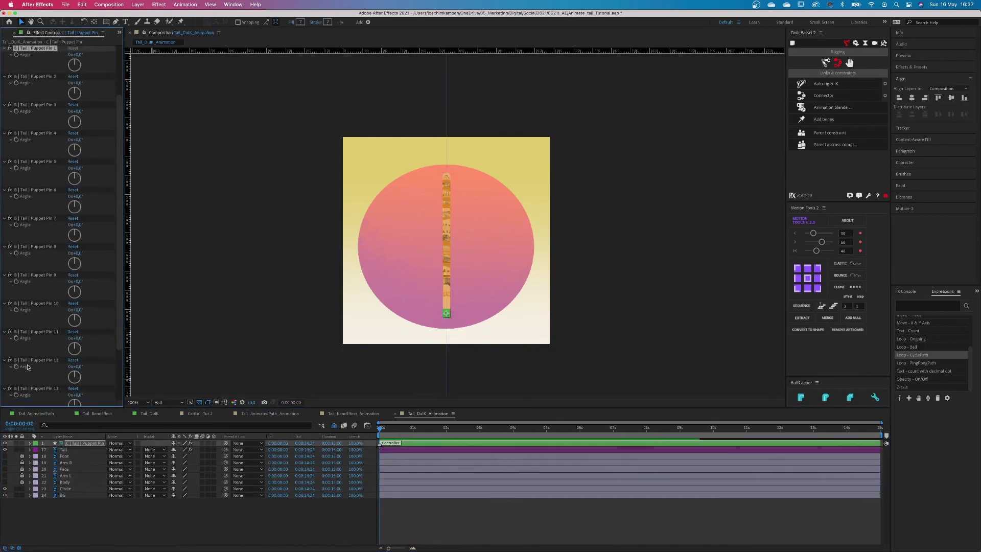
key(super+a)
scroll(40, 239, up, 4)
click(5, 105)
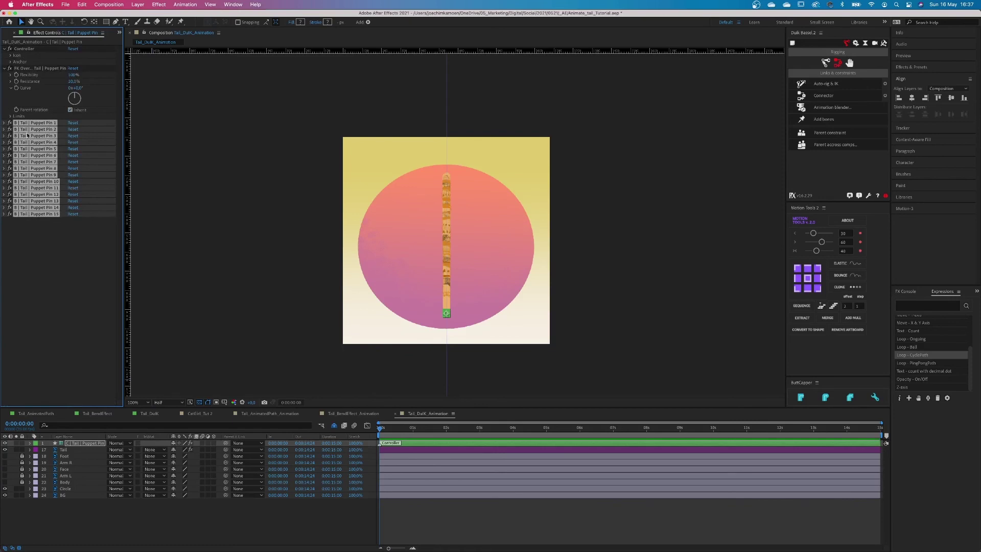
Adjust the Flexibility and Resistance of the controller's FK Overlap effect and preview the tail from the first frame
click(74, 75)
click(73, 81)
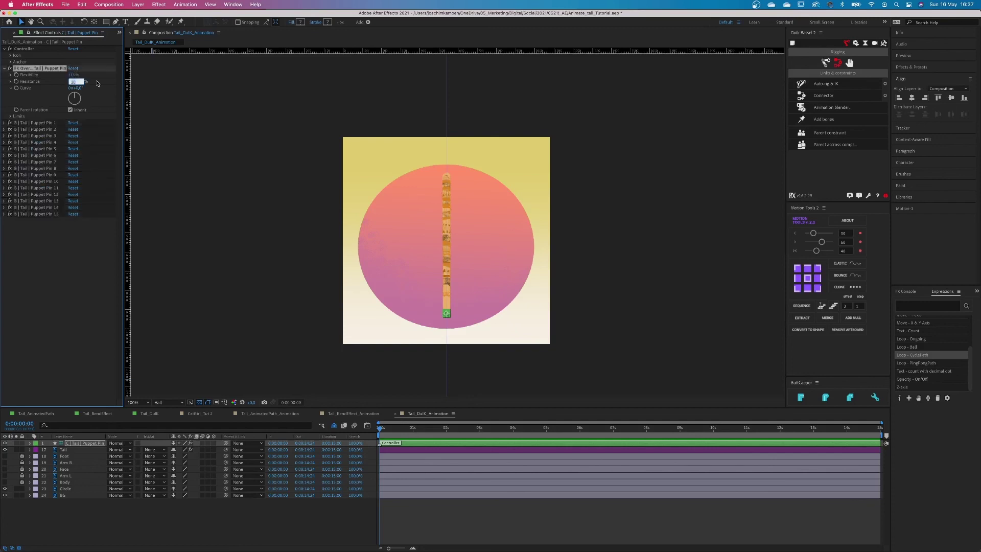
click(83, 89)
click(379, 428)
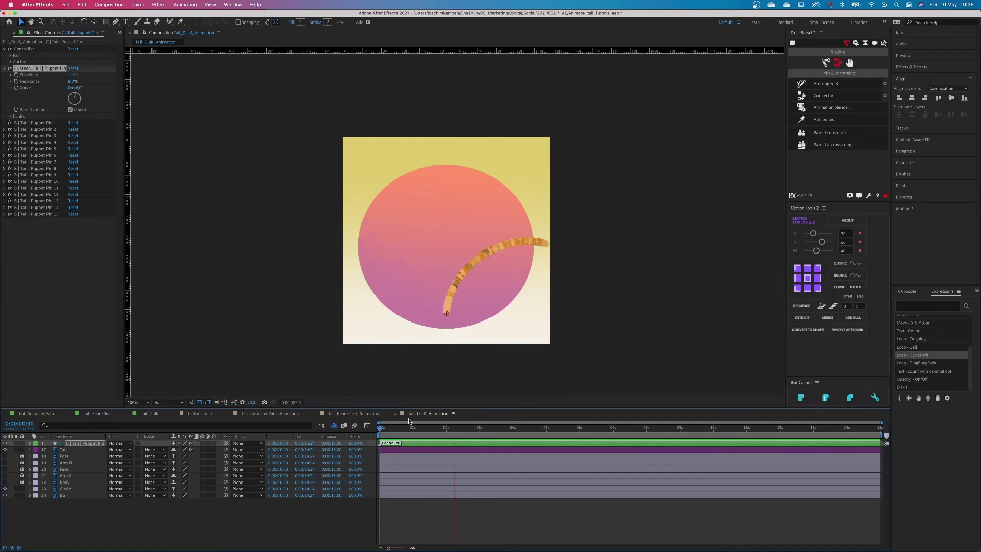
Reveal the controller's keyframes, add a second Rotation keyframe at 0:00:02:12 and play the tail animation from the start
key(u)
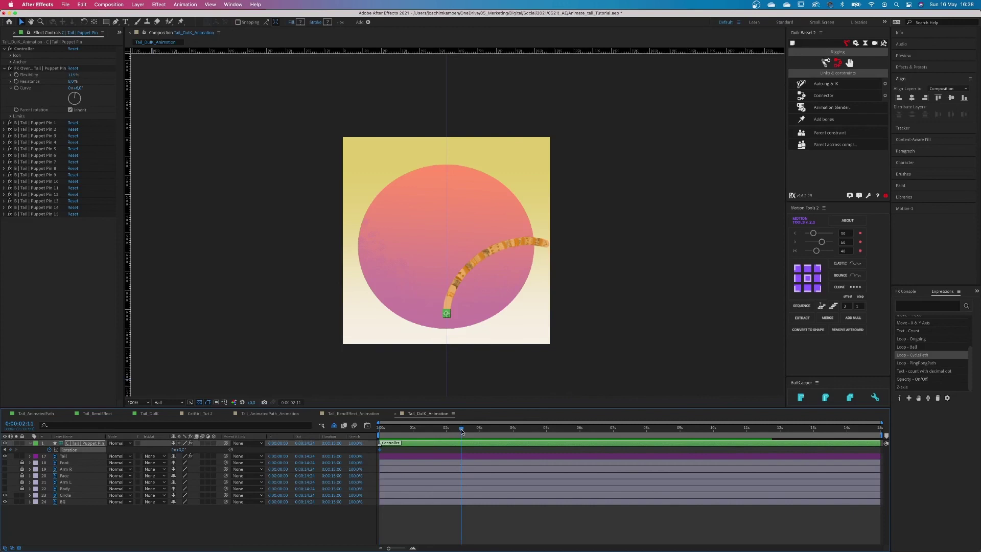
click(462, 427)
mouse_move(182, 453)
mouse_down()
mouse_move(215, 452)
mouse_move(185, 452)
mouse_up()
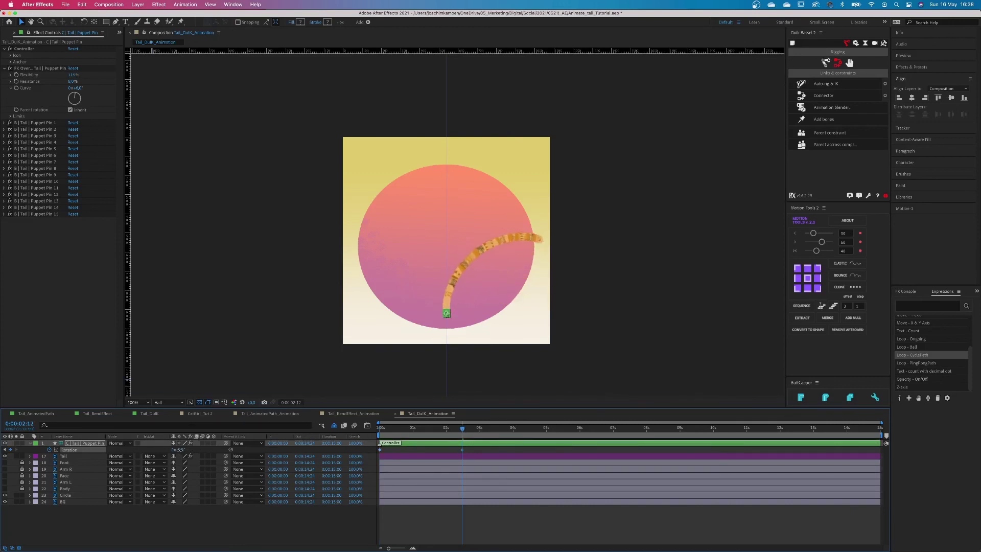
click(378, 430)
key(space)
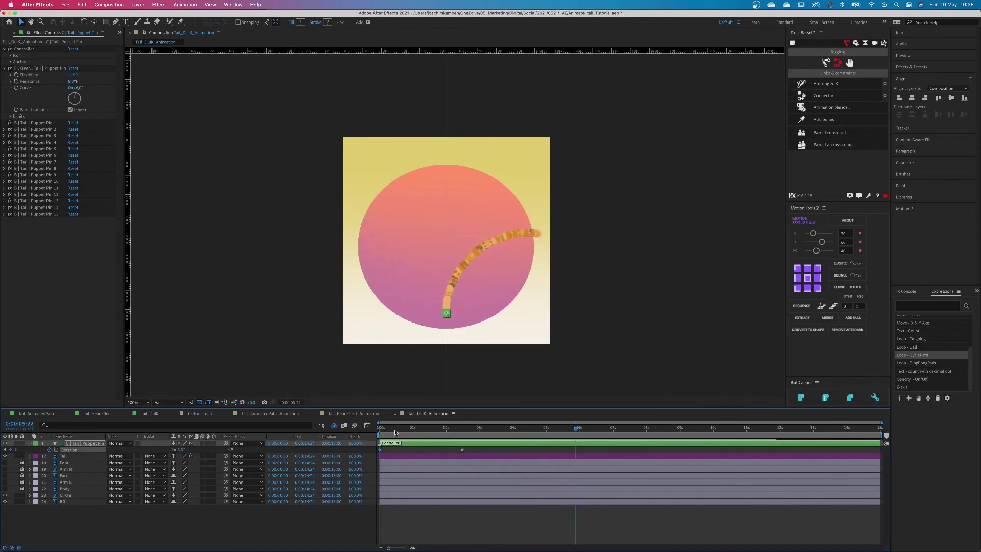
Try a Flexibility of 140% in the FK Overlap effect and preview the tail's swing
click(78, 89)
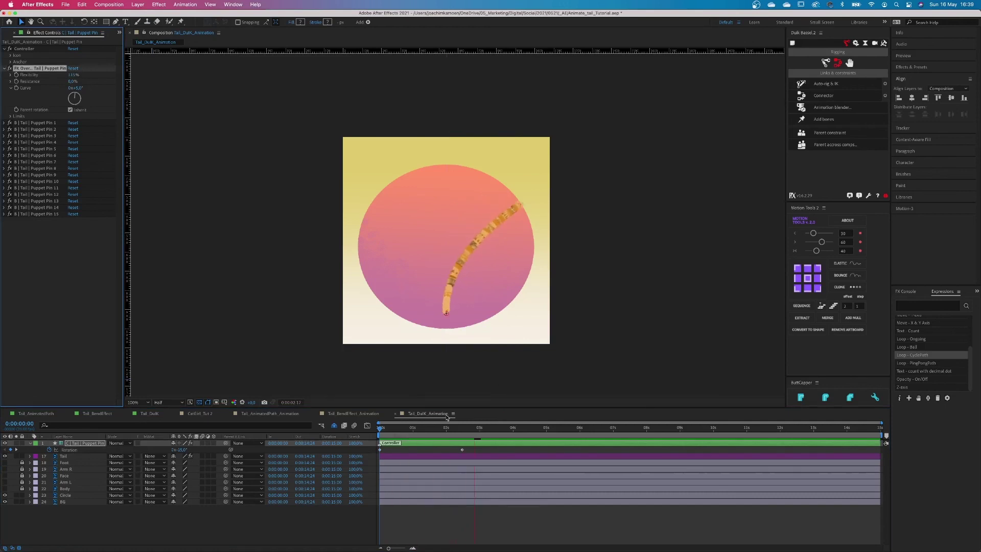
key(space)
drag(76, 75, 79, 83)
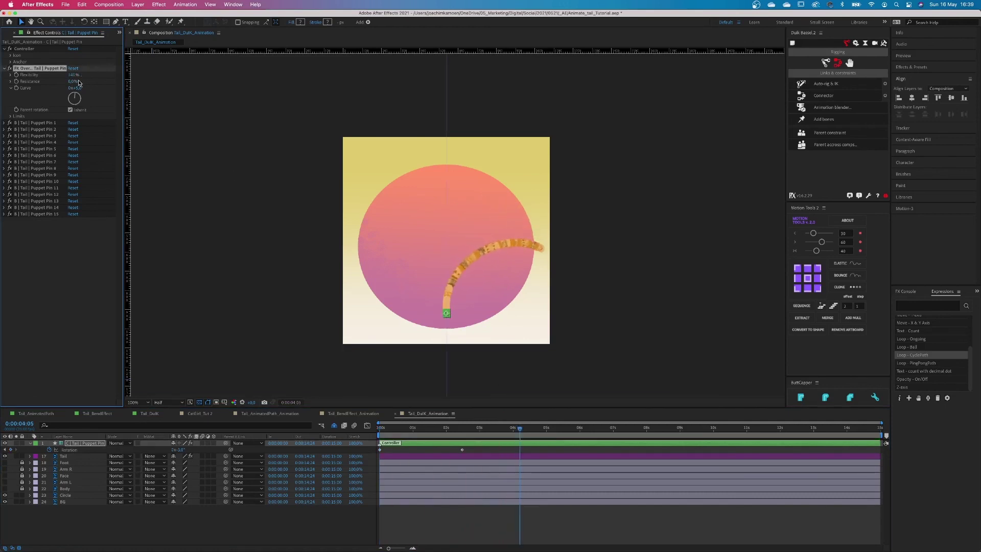
drag(442, 436, 379, 436)
key(space)
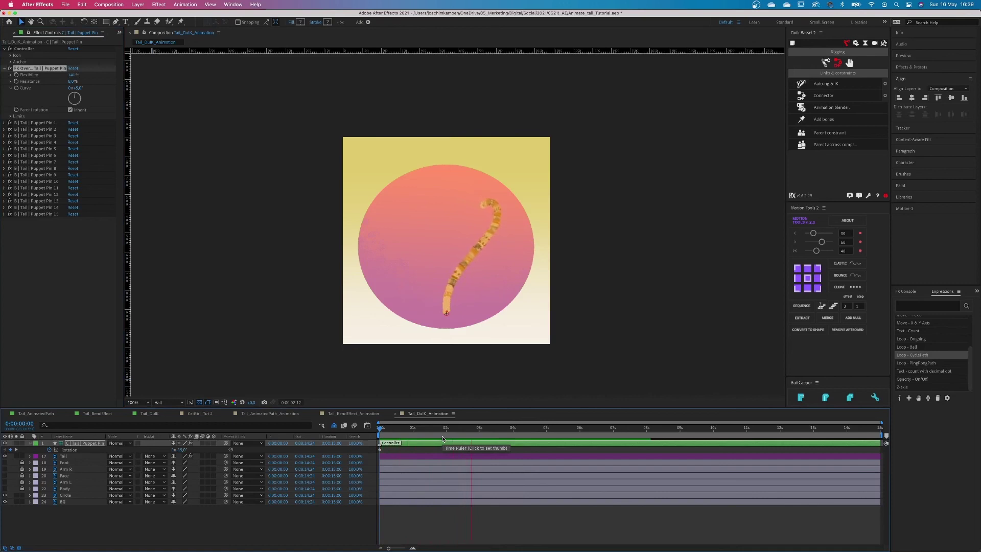
Set the FK Overlap effect's Flexibility to 120% and Resistance to 10%, and preview the tail from the start
click(74, 75)
text(1)
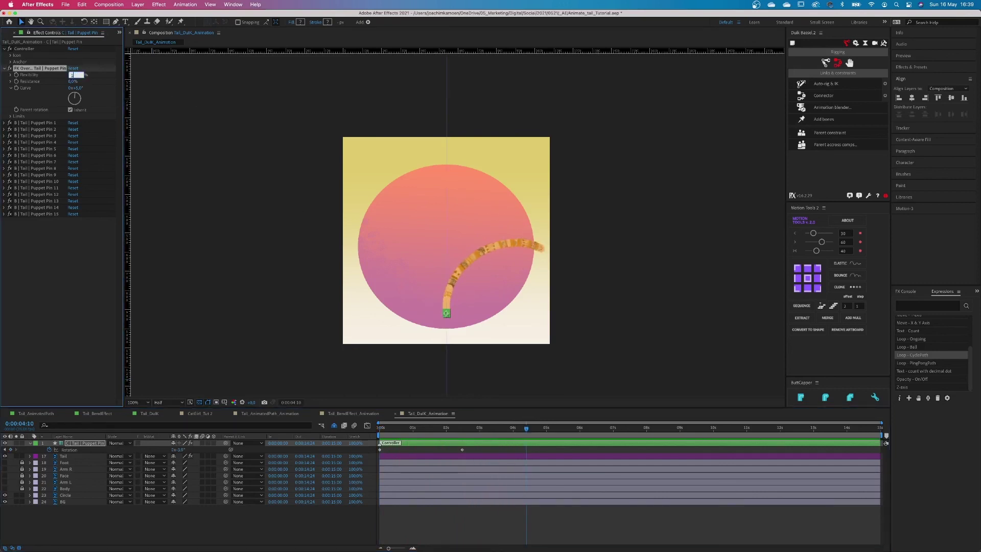
text(20)
key(Return)
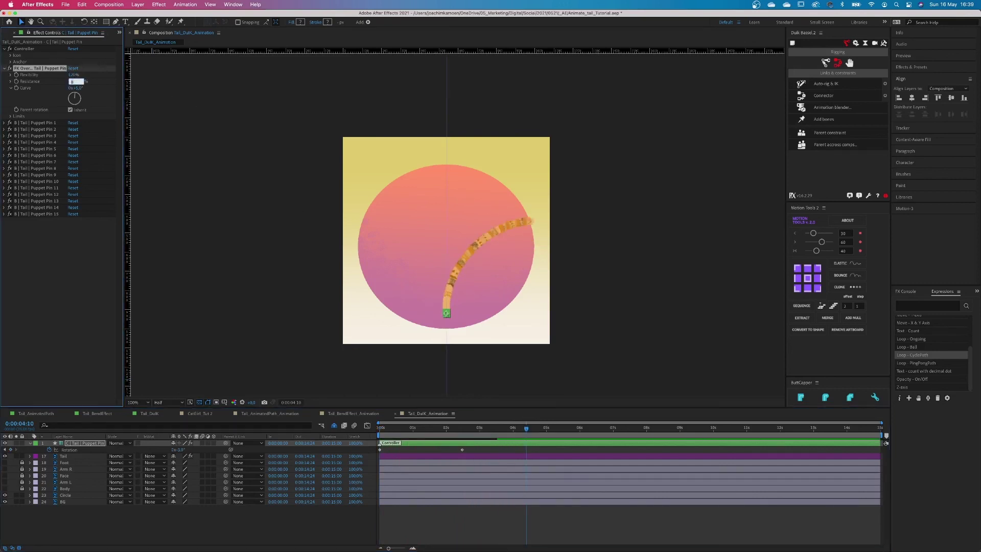
click(378, 429)
key(space)
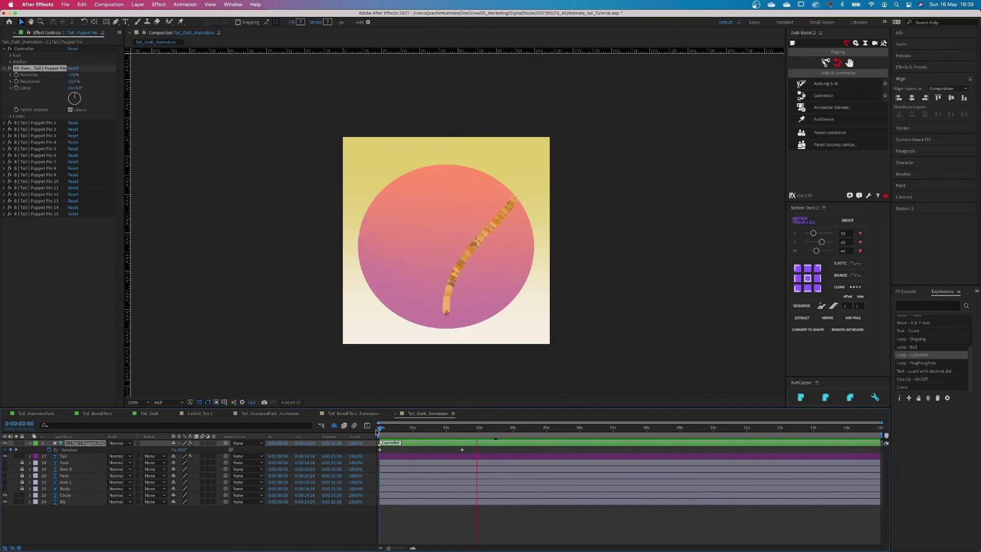
Review the tail's swing between the controller's two Rotation keyframes
drag(493, 432, 235, 455)
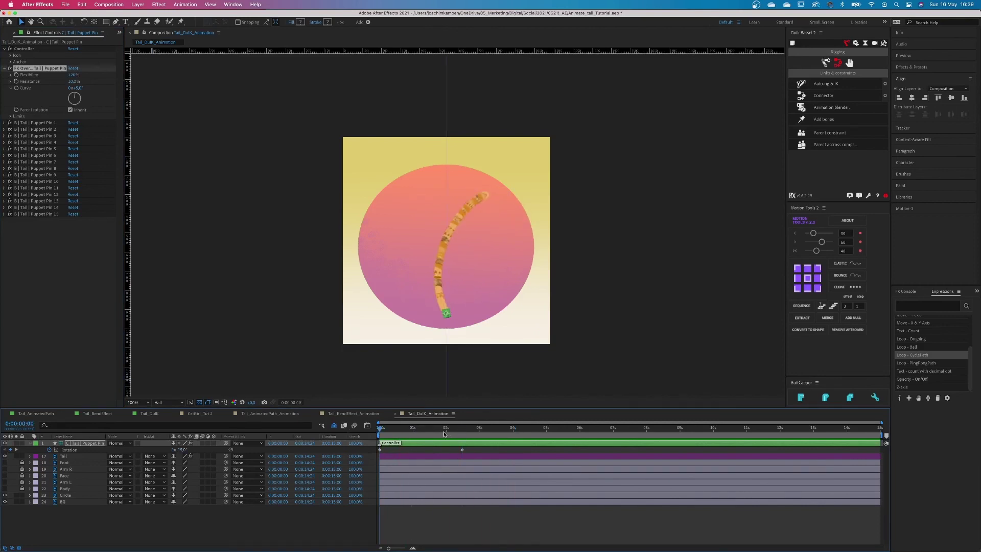
click(463, 428)
key(space)
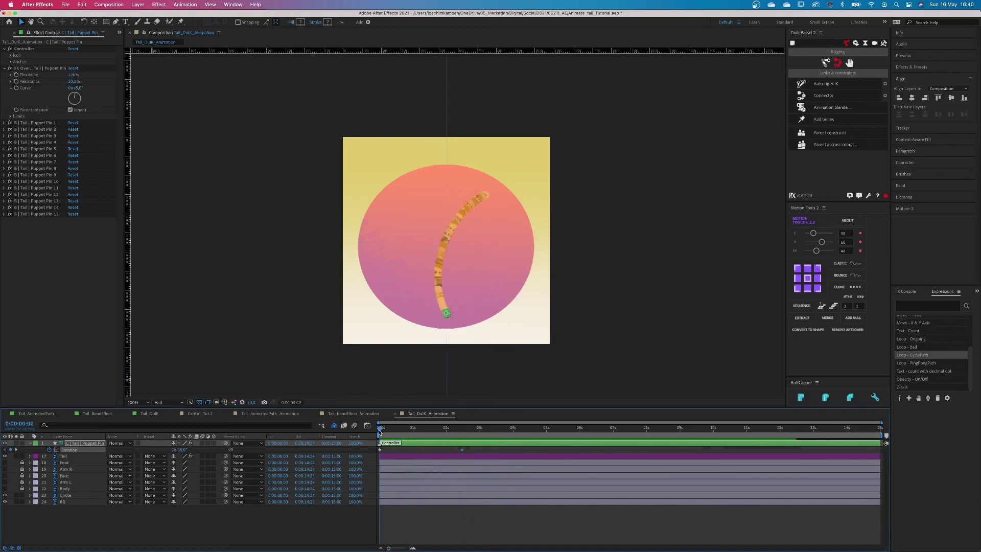
key(space)
Add the expression loopOut("pingpong") to the controller's Rotation property
alt+click(49, 450)
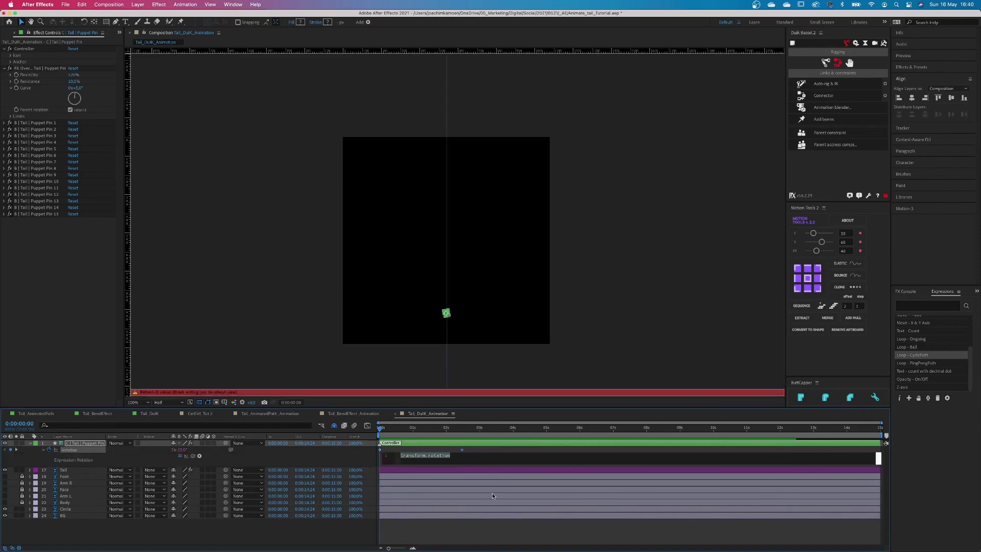
text(LoopO)
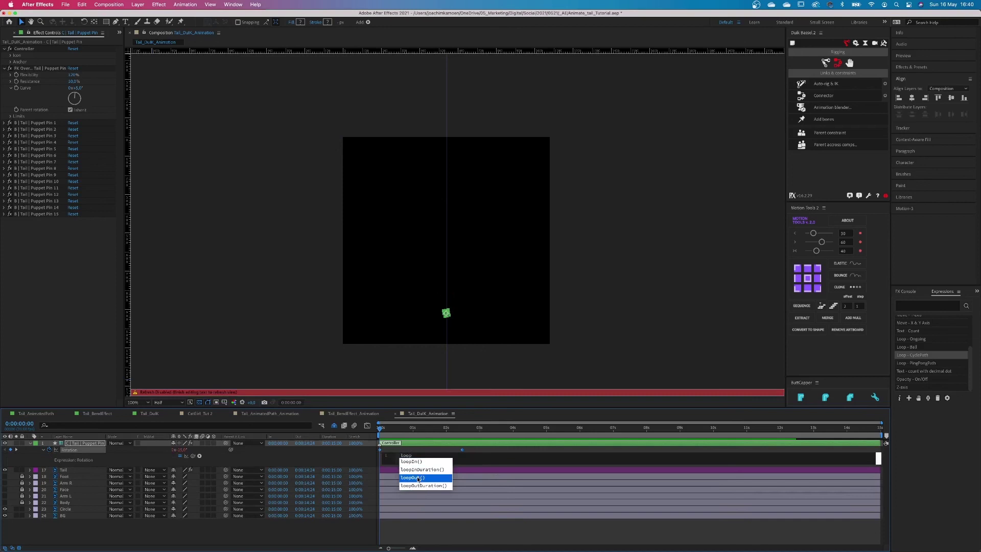
click(419, 461)
text(")
key(Down)
key(Down)
key(Down)
key(Return)
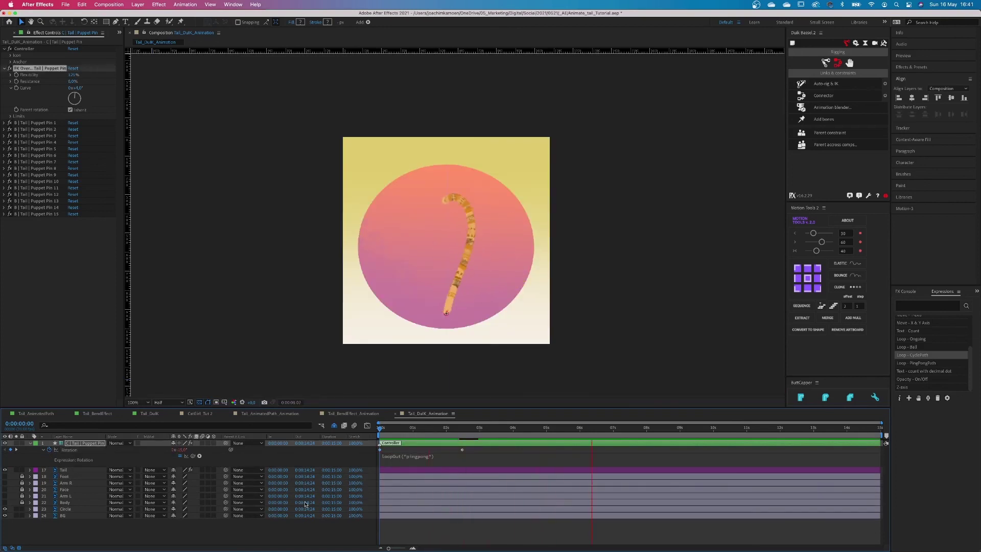
Stop the preview, show the character's Foot, Arm R, Face, Arm L and Body layers, and move the Tail layer below Body
key(space)
drag(5, 477, 5, 502)
drag(71, 469, 61, 506)
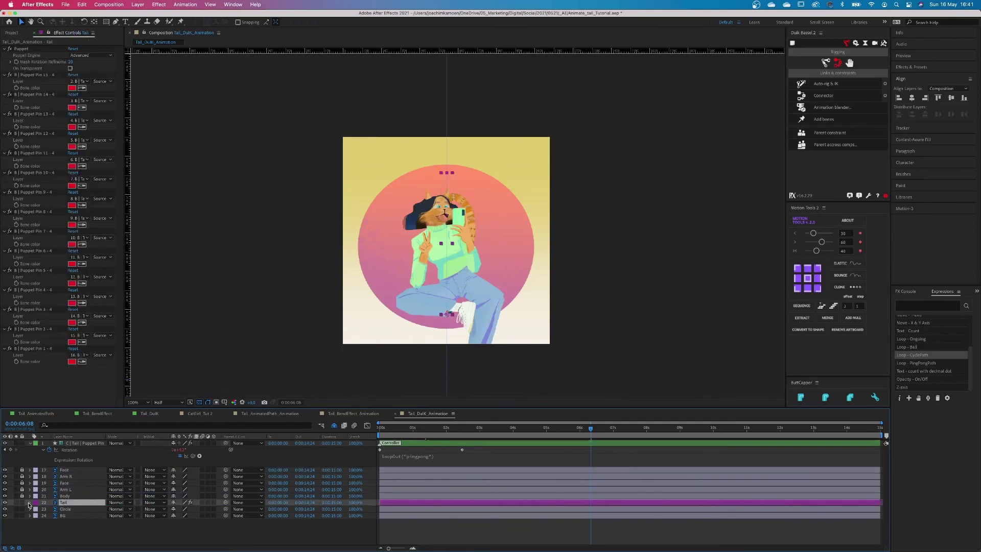
Reposition the tail's controller so the tail starts behind the character's hips, and play the animation from the first frame
click(447, 313)
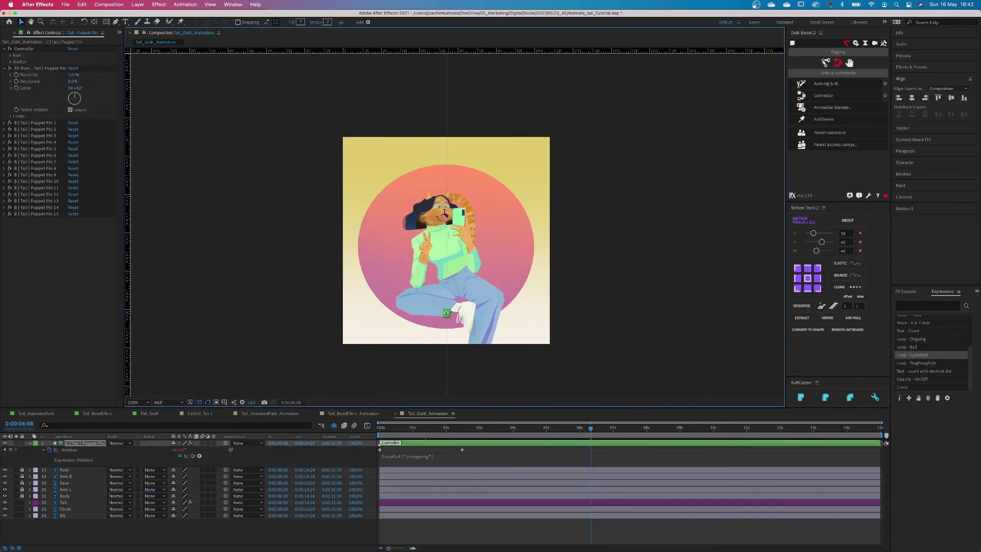
key(p)
mouse_move(176, 450)
mouse_down()
mouse_move(208, 452)
mouse_move(124, 452)
mouse_move(165, 450)
mouse_up()
drag(425, 428, 362, 437)
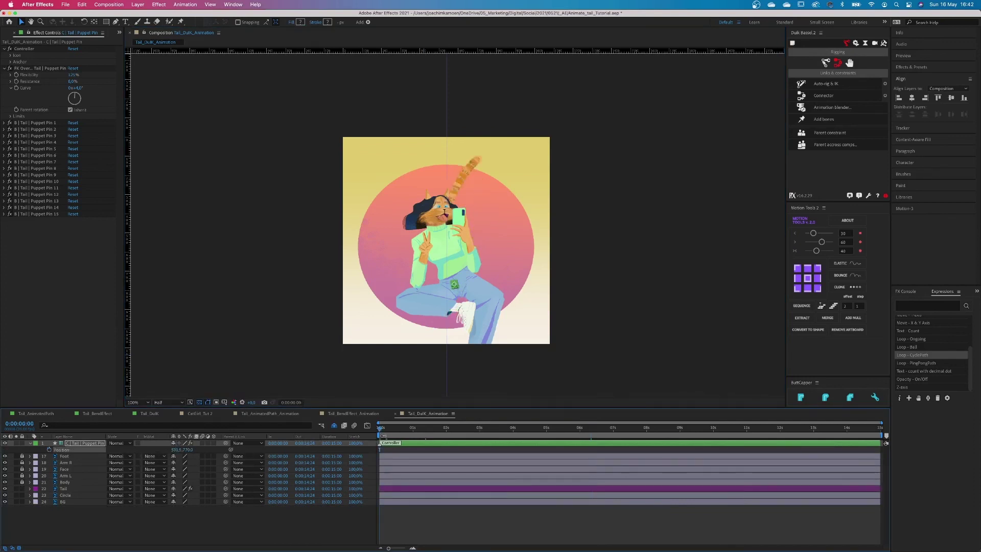
key(space)
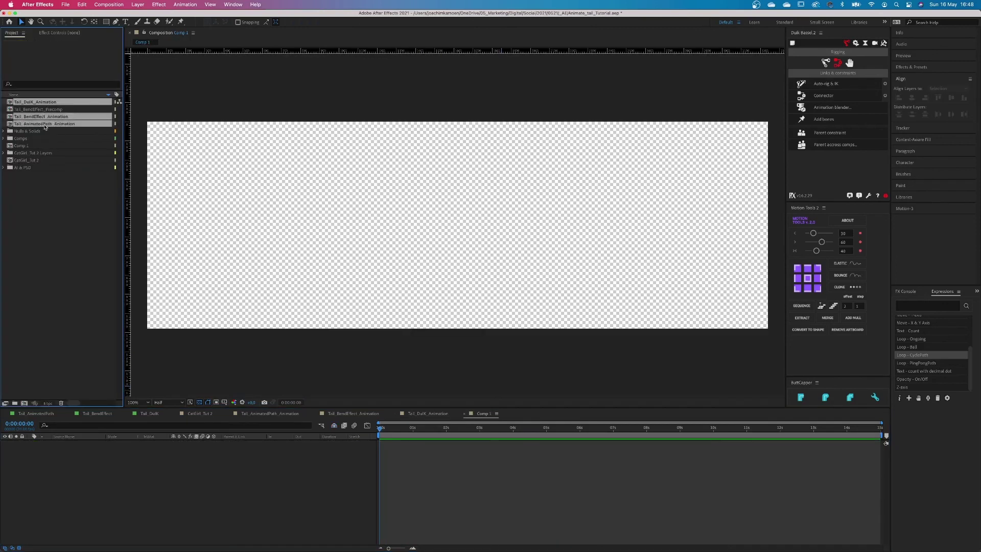
Place the three tail animation compositions in Comp 1 and align the Tail_AnimatedPath_Animation layer to the composition's left edge
click(446, 490)
click(429, 456)
drag(409, 268, 213, 263)
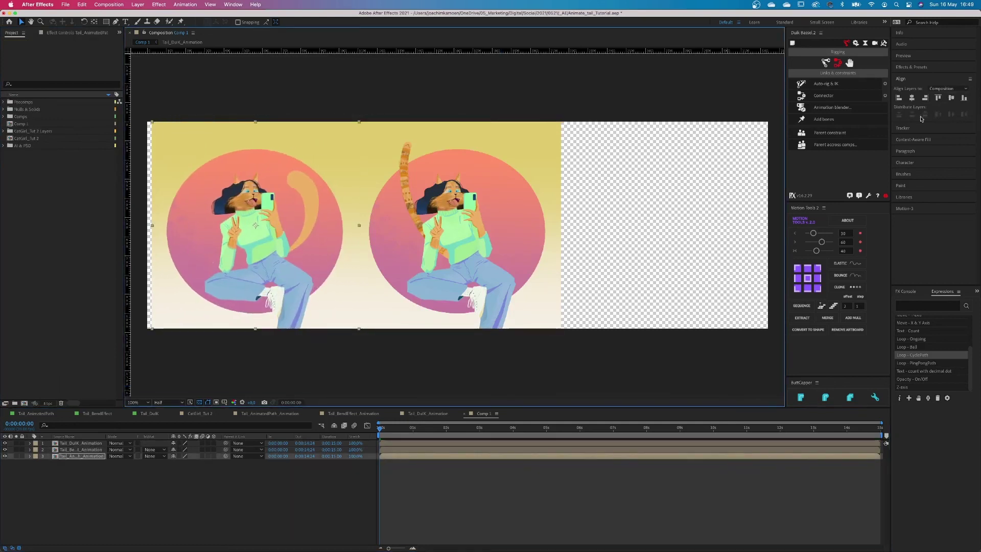
click(899, 98)
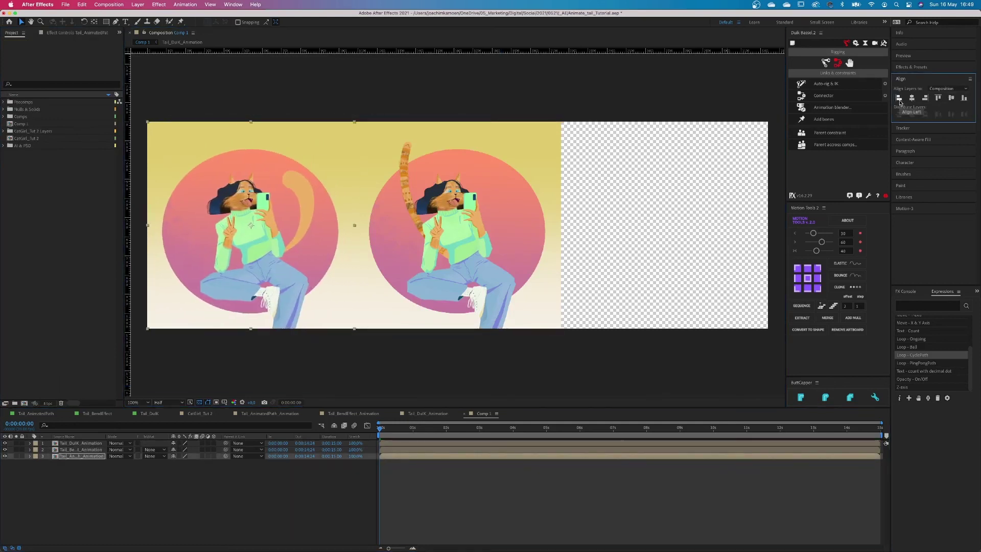
Align the Tail_DuiK_Animation layer to the composition's right edge and play all three versions together
click(405, 442)
click(924, 97)
key(space)
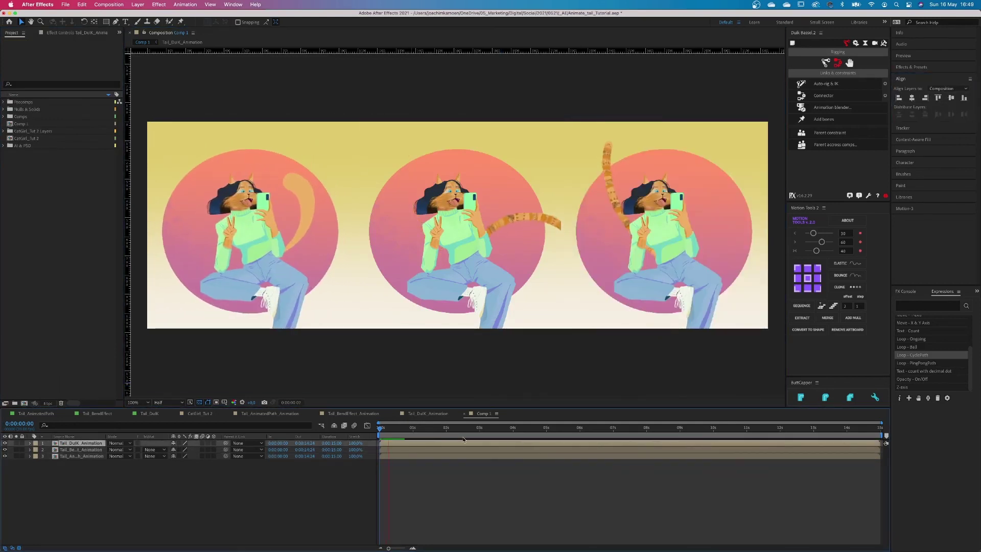